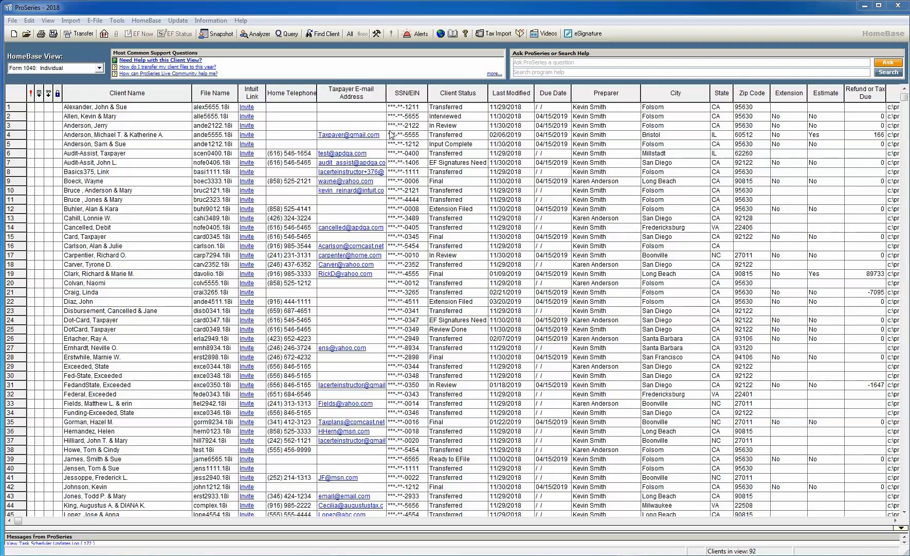
- Examine the available and selected column headings for the Form 1040: Individual view
click(145, 20)
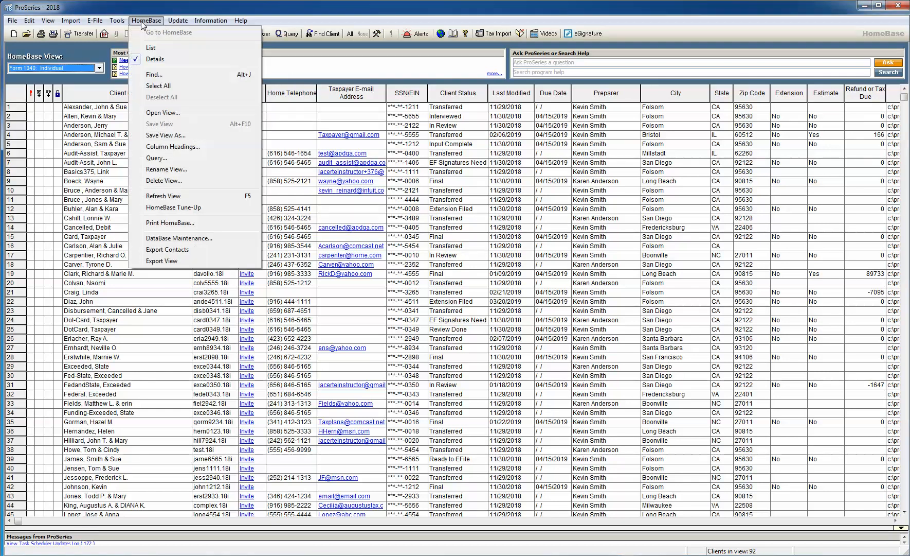
click(175, 147)
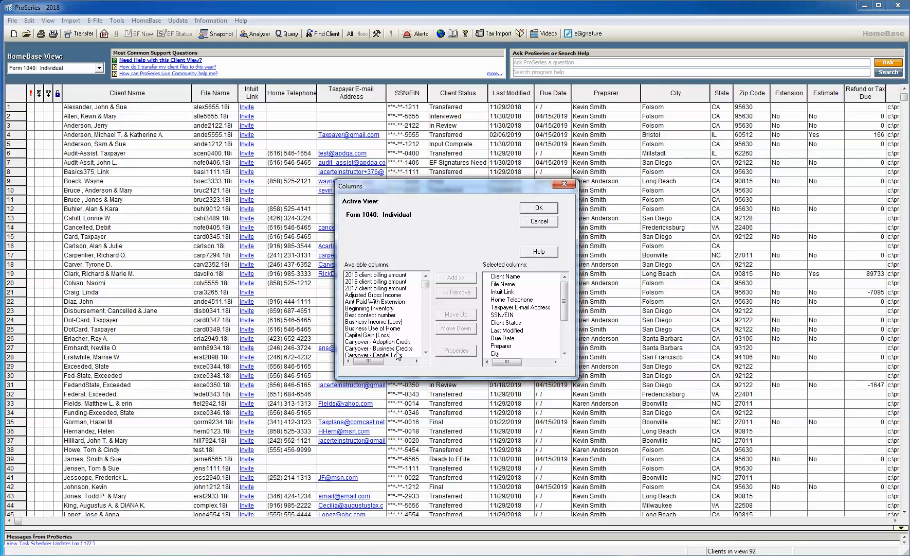
click(386, 310)
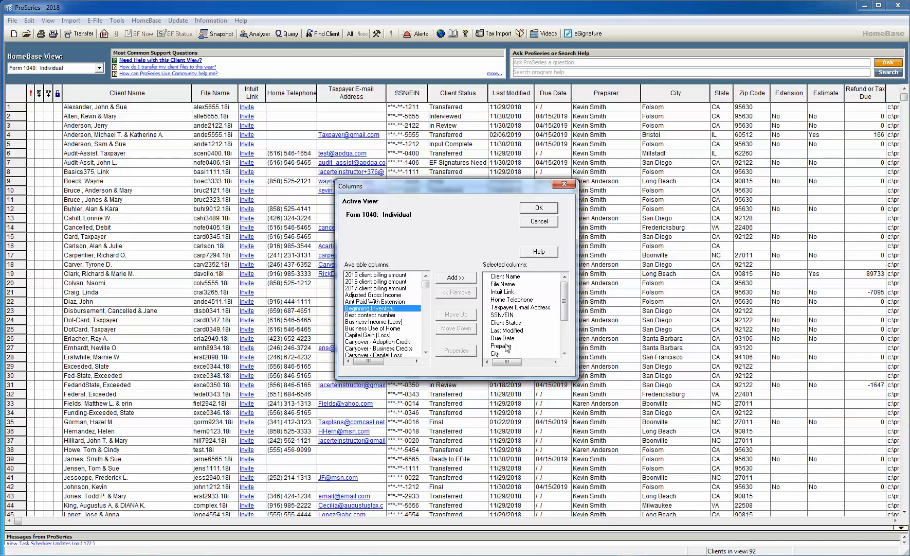
click(538, 222)
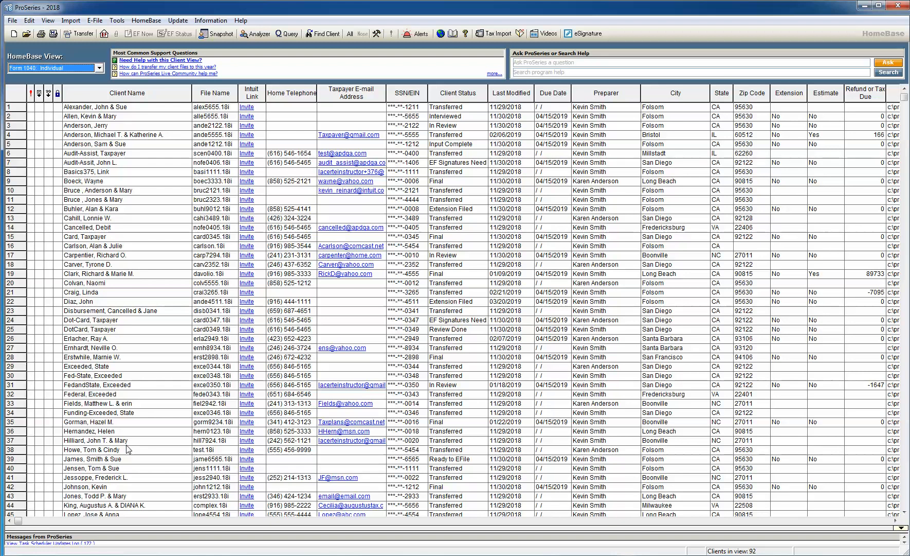
- Look at the Accounts Receivable HomeBase view, and return to the Form 1040: Individual view
click(100, 68)
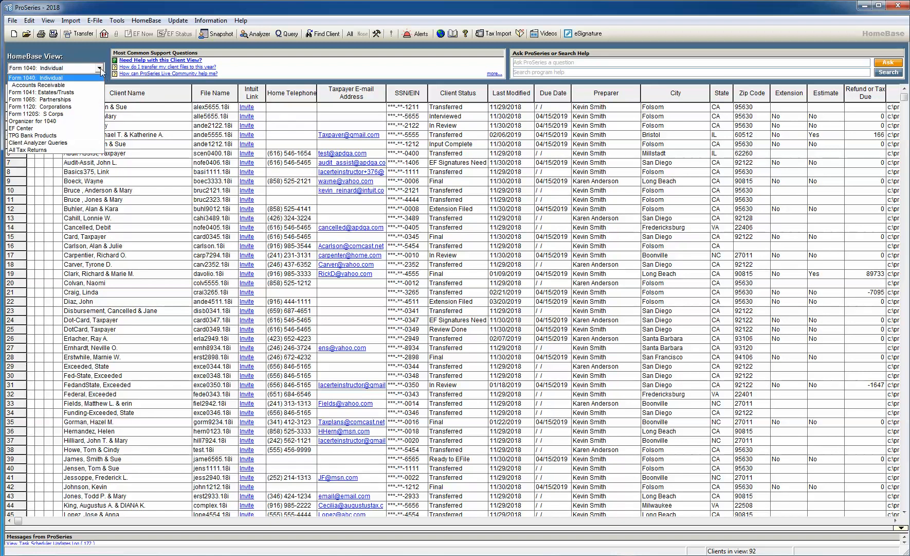
click(70, 84)
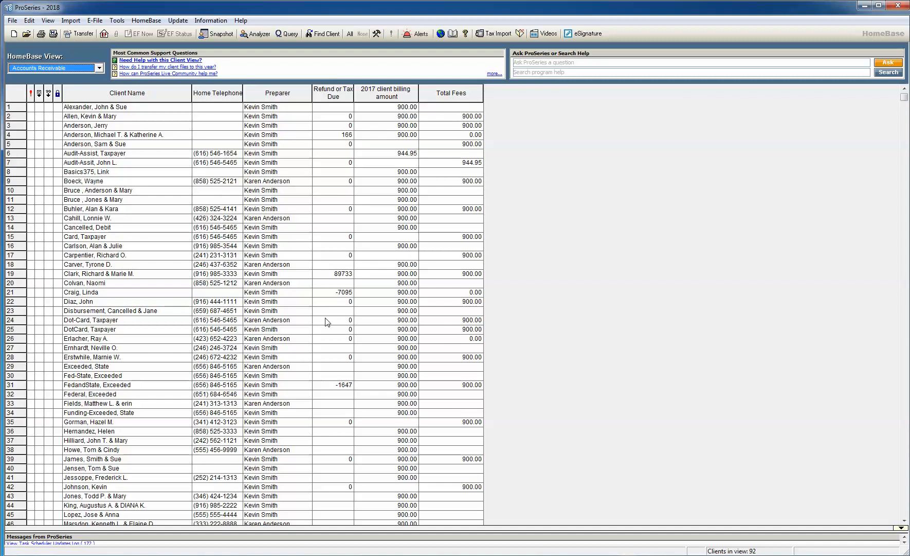
click(100, 69)
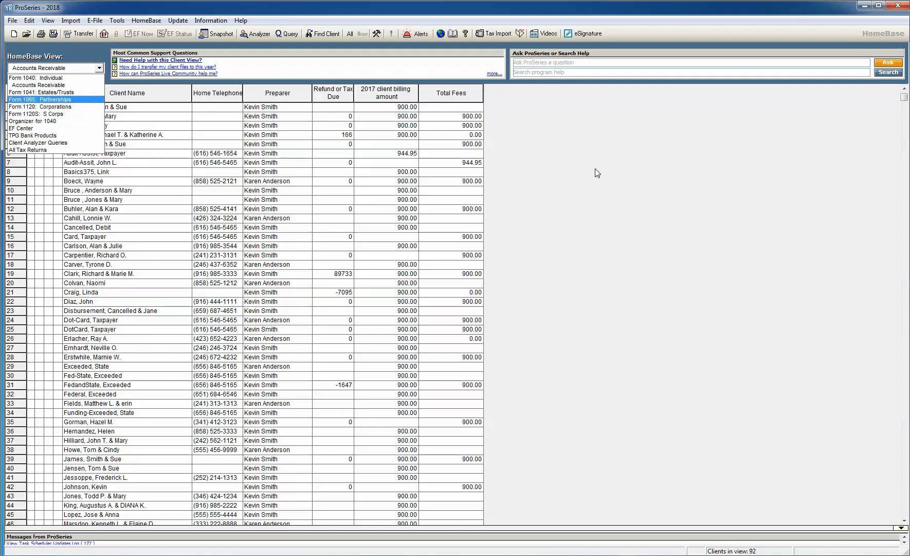
click(99, 69)
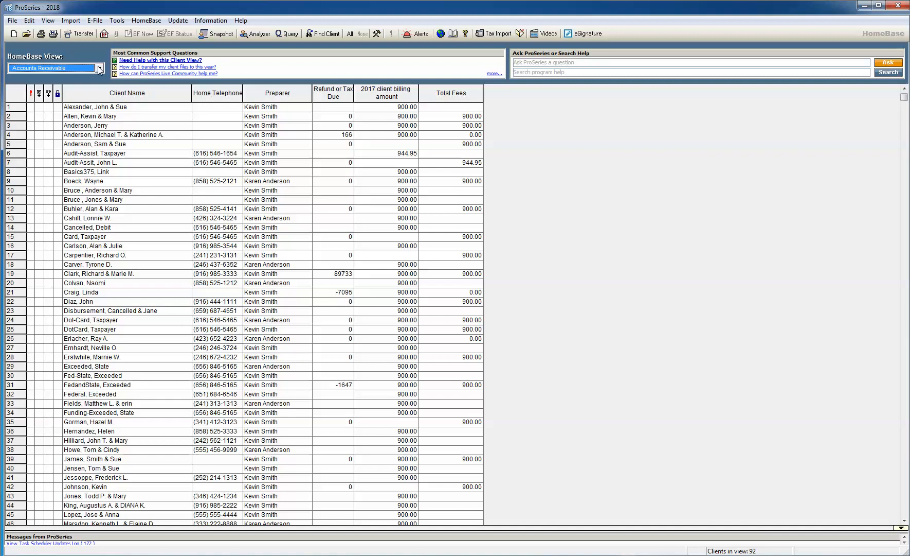
click(98, 68)
click(65, 79)
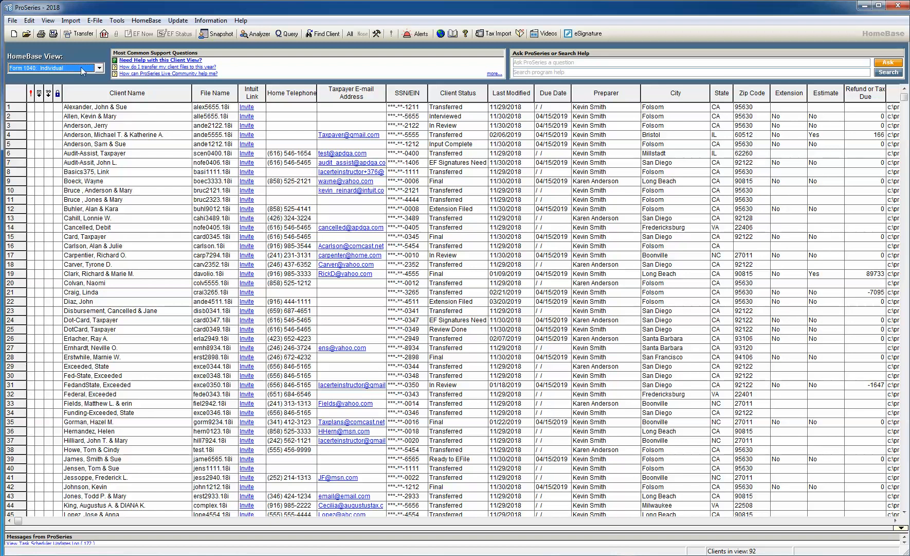
- Look at the pending returns in the EF Center HomeBase view, and switch back to Form 1040: Individual
click(99, 67)
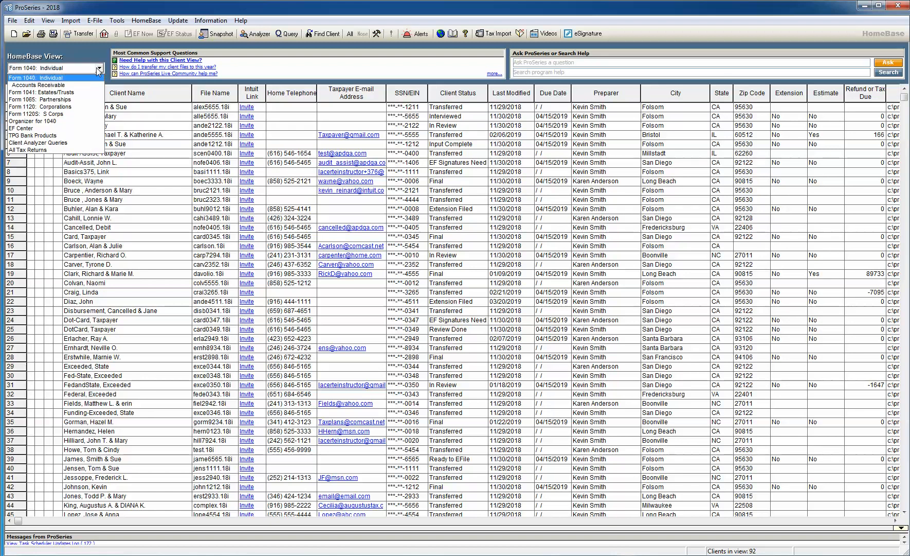
click(33, 128)
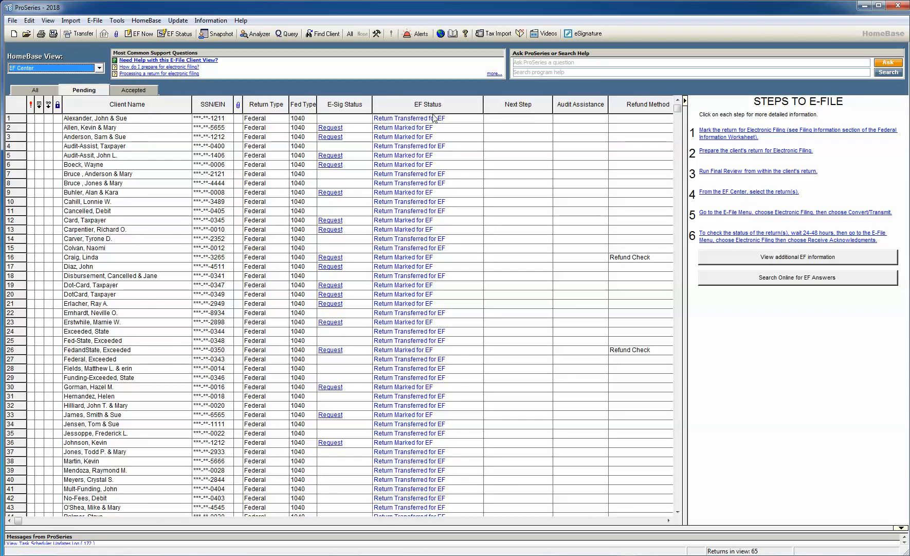
click(98, 211)
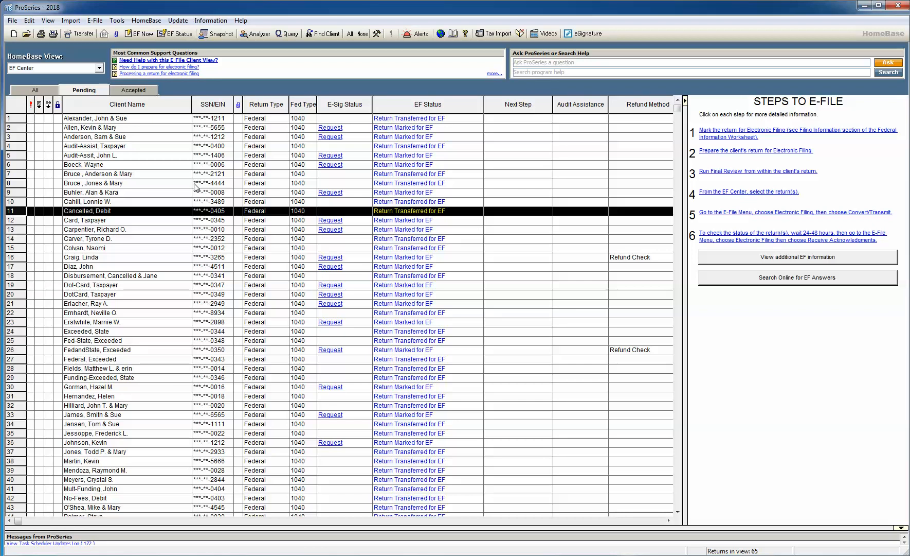
click(98, 68)
click(77, 84)
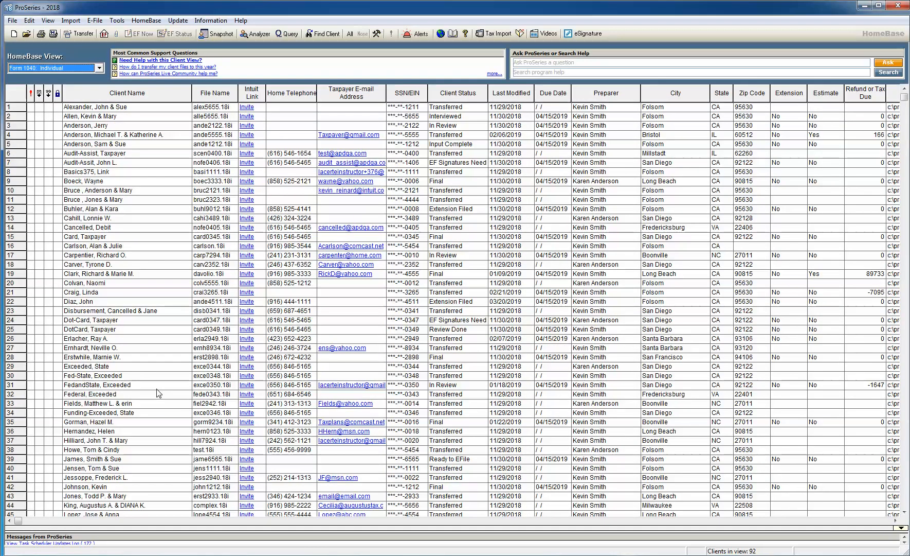
click(162, 292)
scroll(163, 293, down, 5)
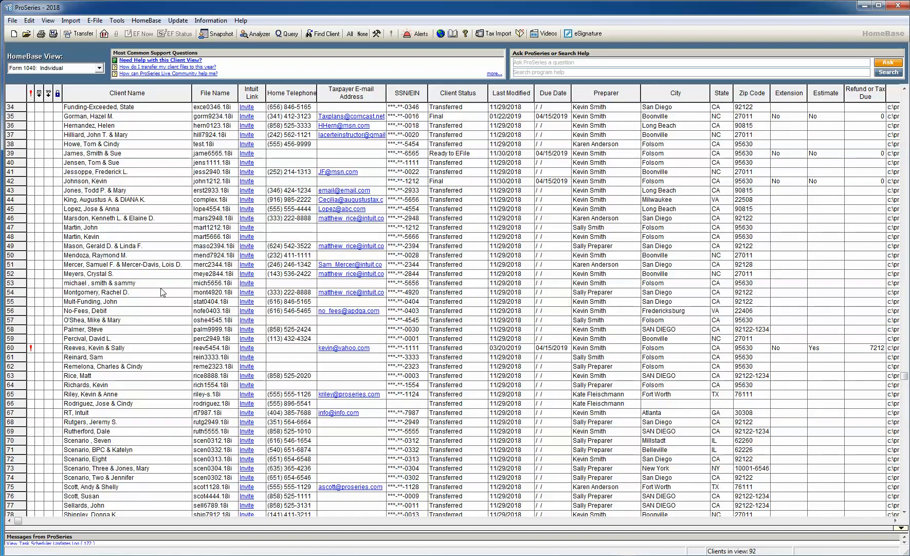
click(144, 350)
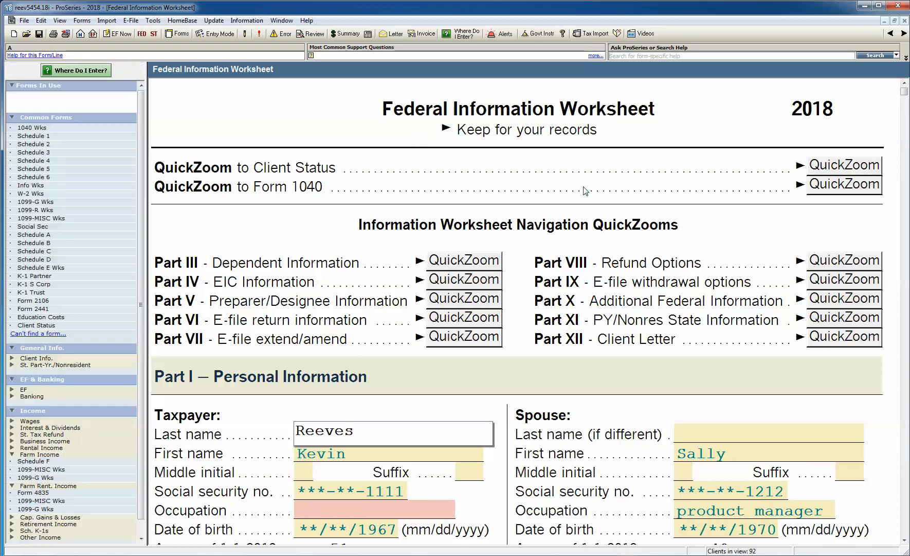
- Examine the Federal Information Worksheet from personal information through filing status to the Part III dependents, and return to its beginning
scroll(588, 248, down, 5)
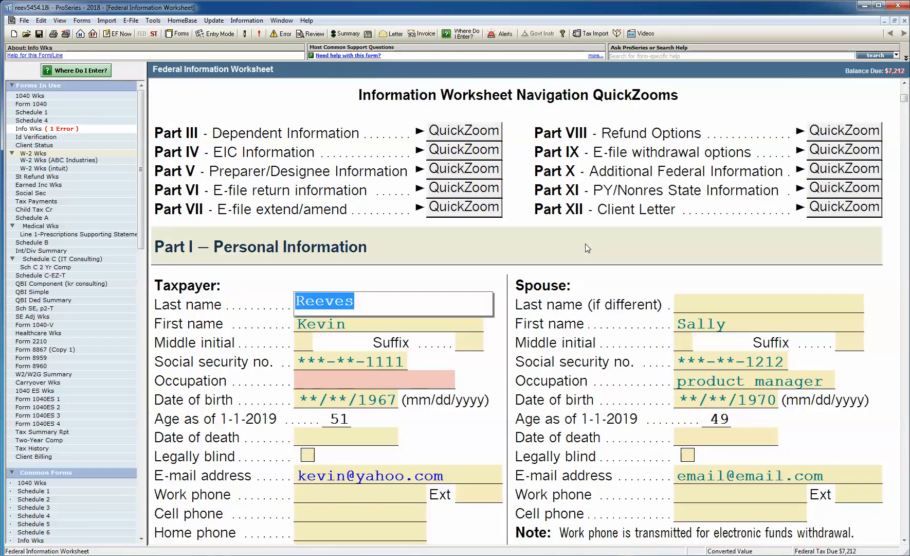
scroll(585, 248, down, 3)
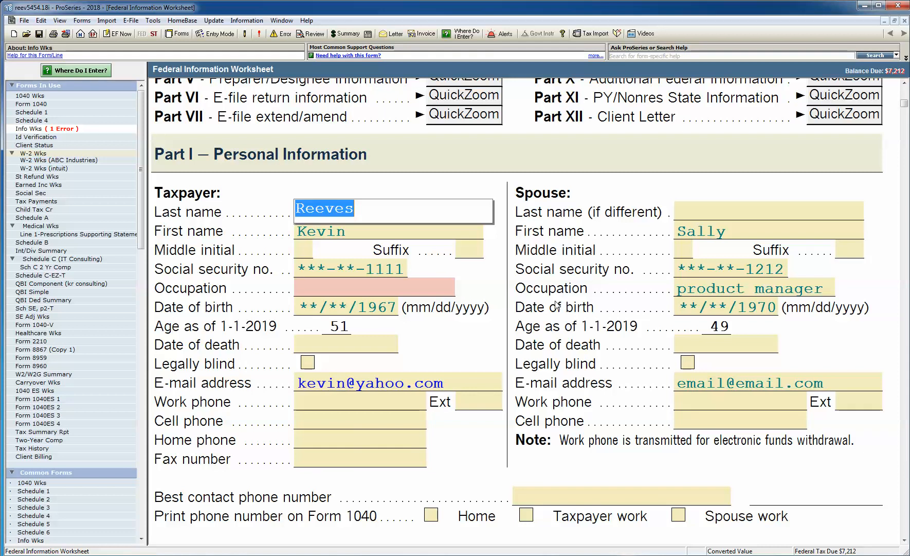
scroll(558, 306, down, 5)
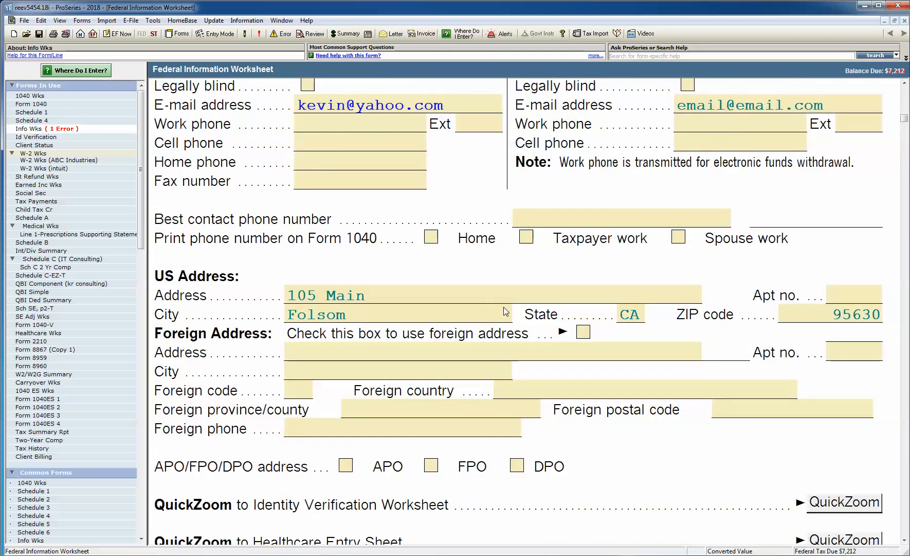
scroll(529, 288, down, 8)
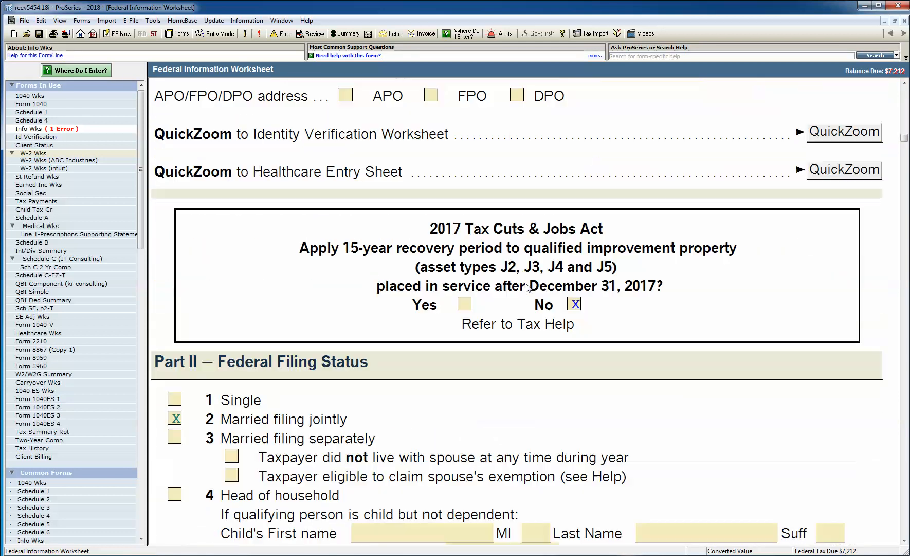
scroll(529, 288, down, 1)
scroll(527, 288, down, 7)
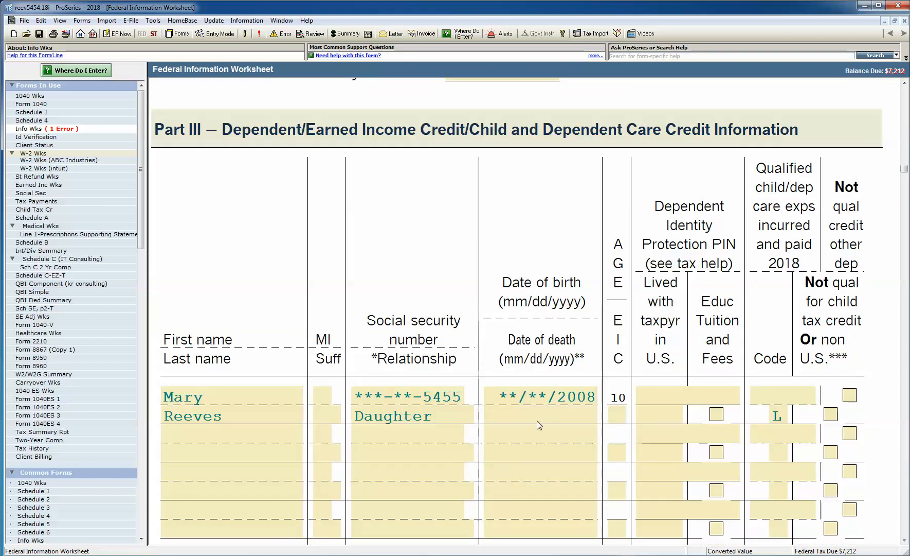
click(905, 98)
click(905, 98)
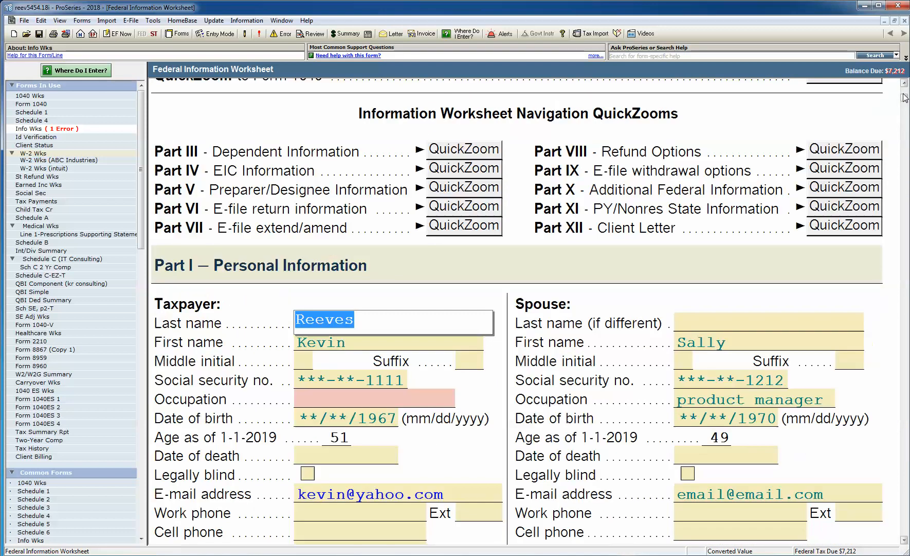
click(906, 98)
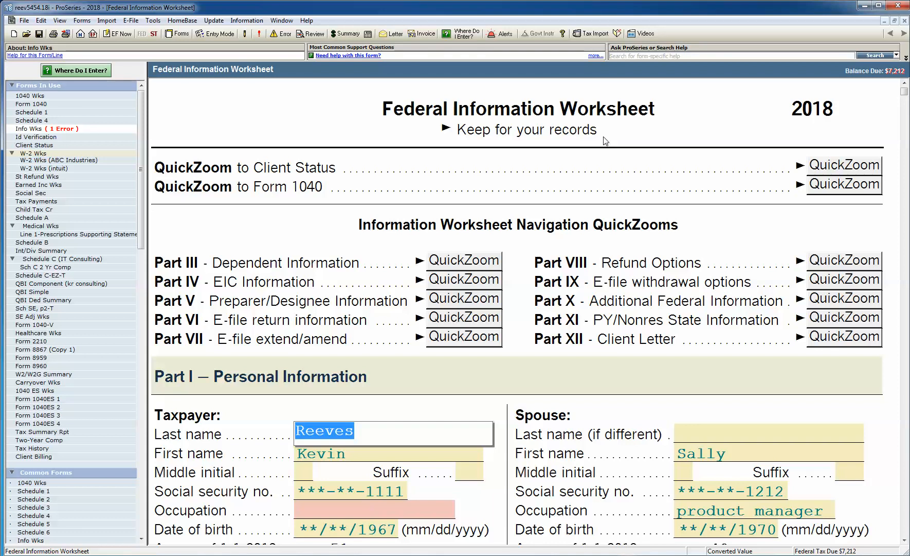
- Open Form 1040 and review it from the taxpayer details to the income lines on page 2
click(45, 106)
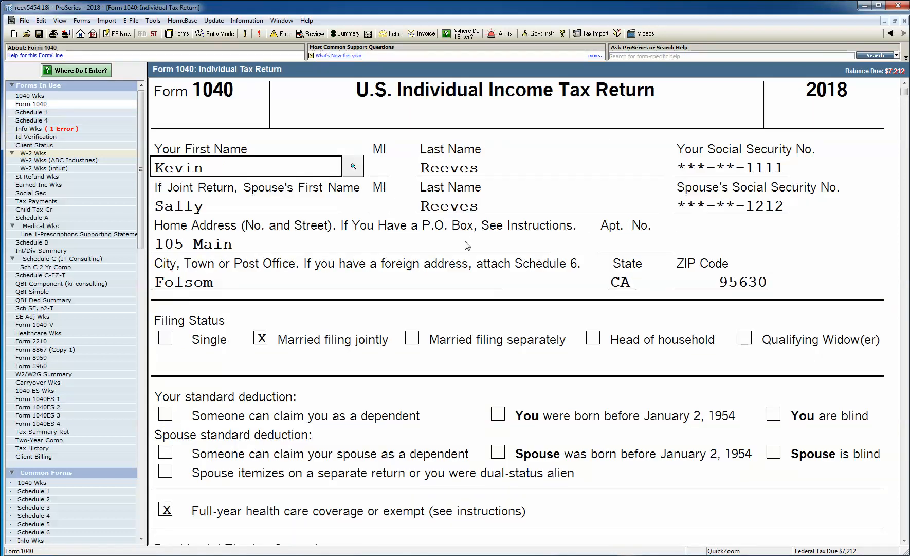
scroll(479, 374, down, 15)
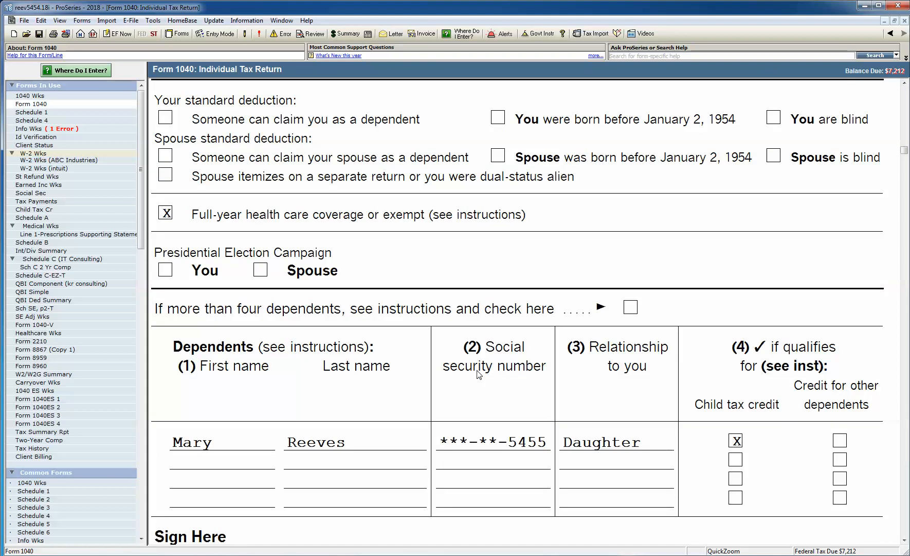
scroll(478, 374, down, 10)
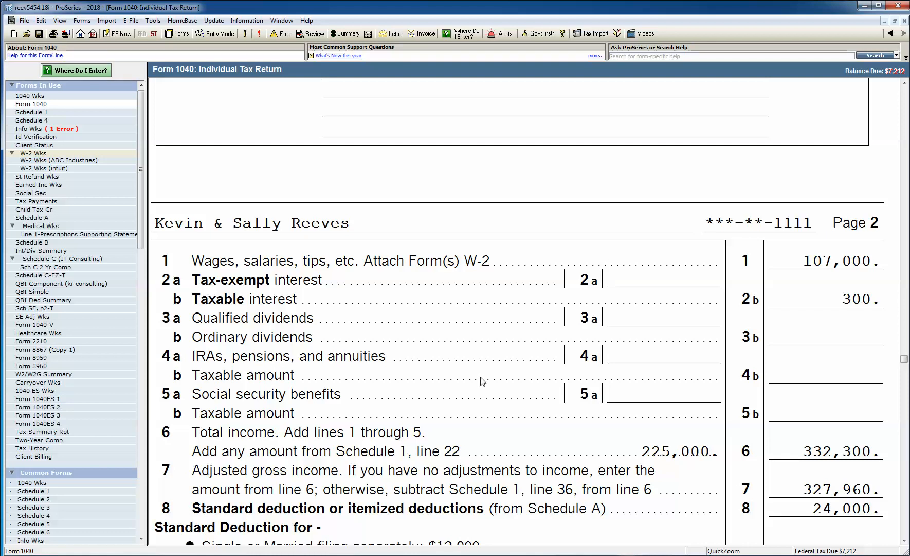
- Trace the line 1 wages through the 1040 Worksheet to the intuit W-2 Worksheet and review its wage and withholding boxes
click(805, 262)
click(752, 261)
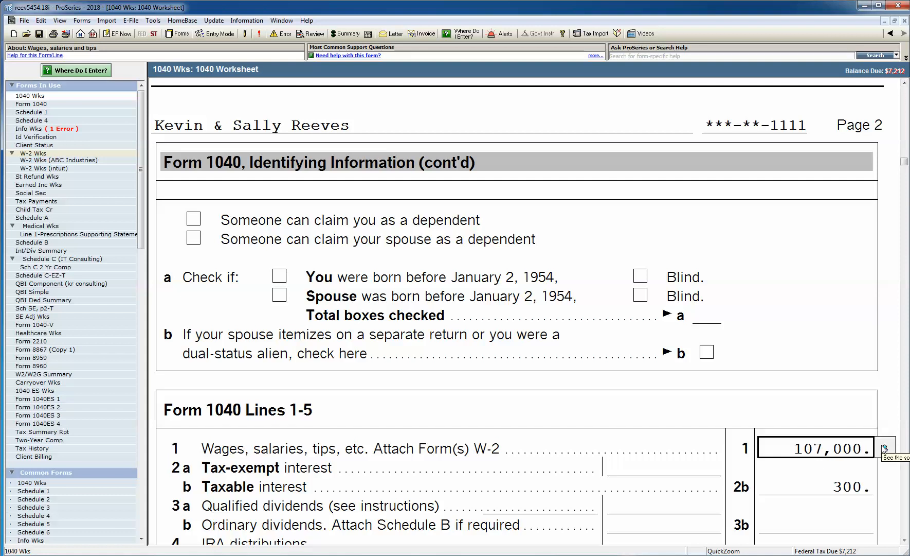
click(885, 446)
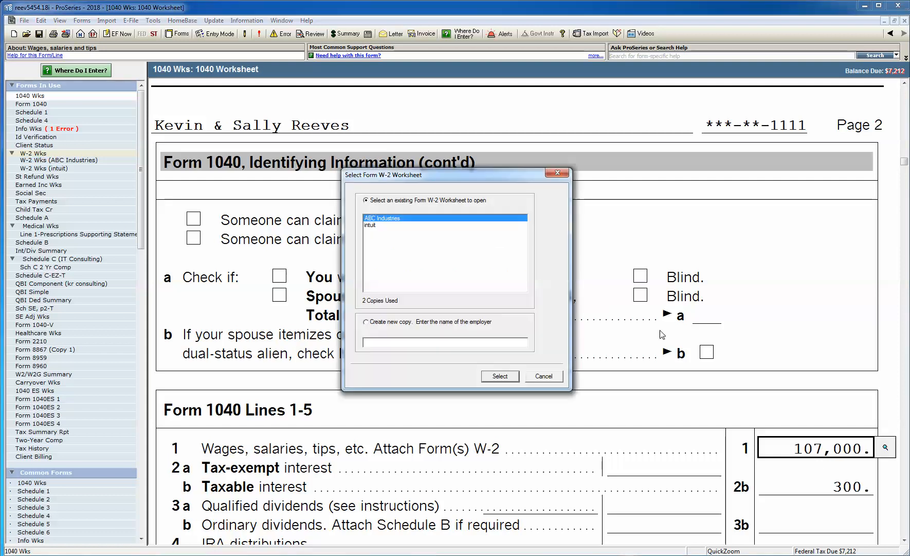
double_click(369, 225)
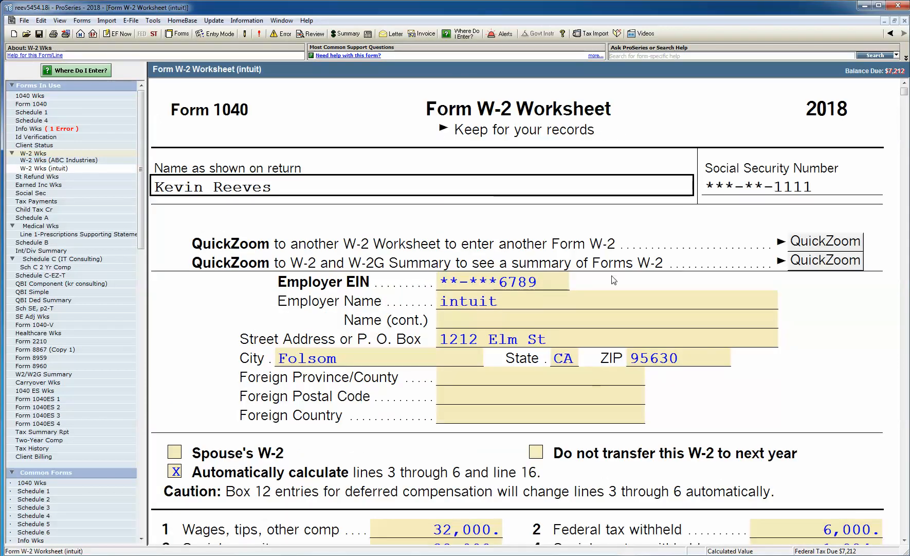
scroll(622, 342, down, 3)
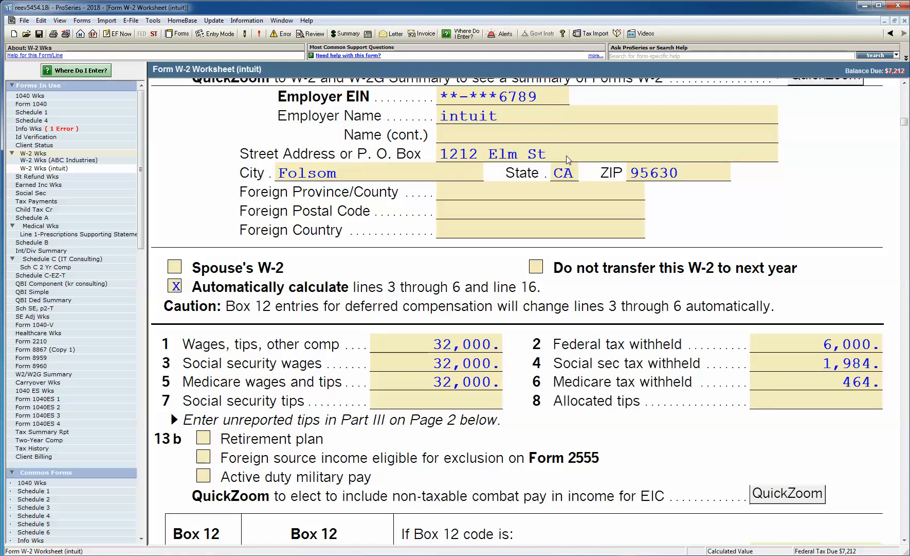
- Return to Form 1040 and trace the line 5a social security benefits to the 1040 Worksheet
click(904, 34)
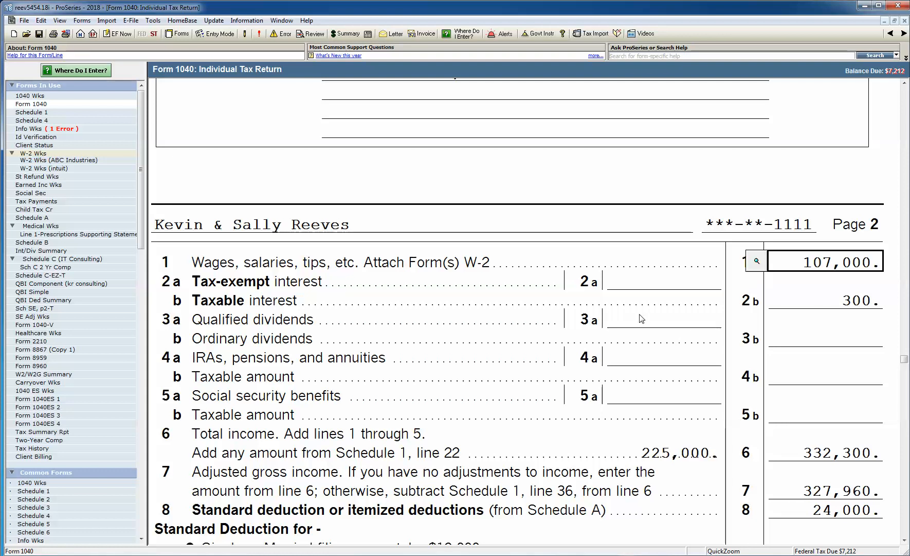
click(634, 401)
click(739, 400)
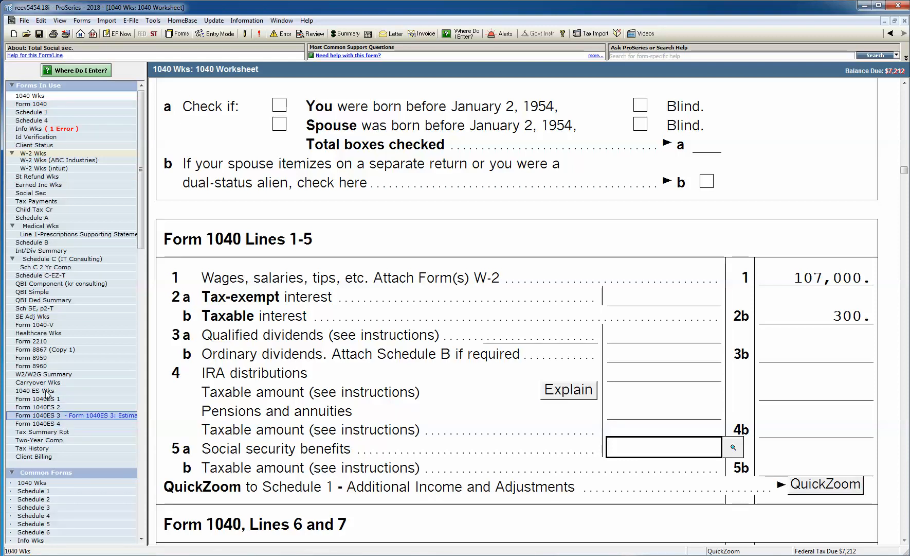
- Open Schedule A, and review Schedule C (IT Consulting) from the business details to the Part I income lines
click(34, 218)
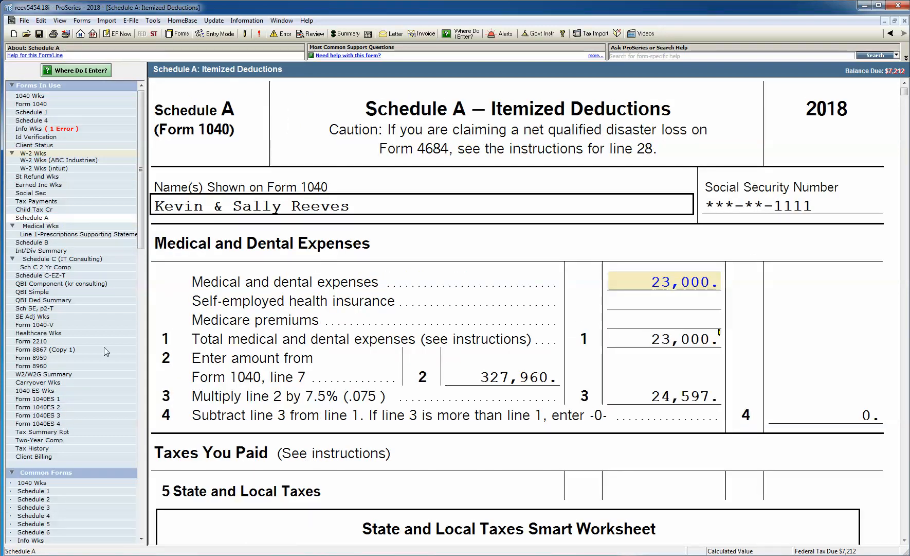
click(57, 258)
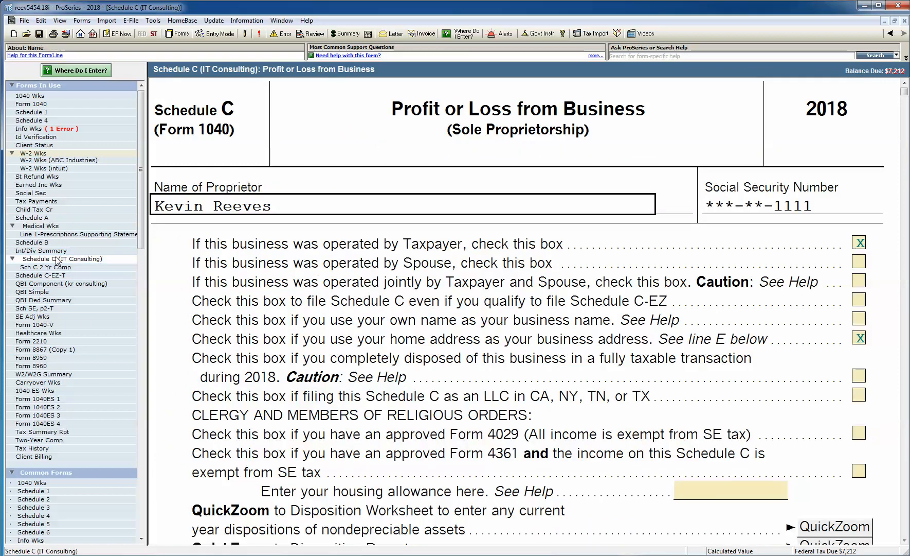
scroll(383, 257, down, 15)
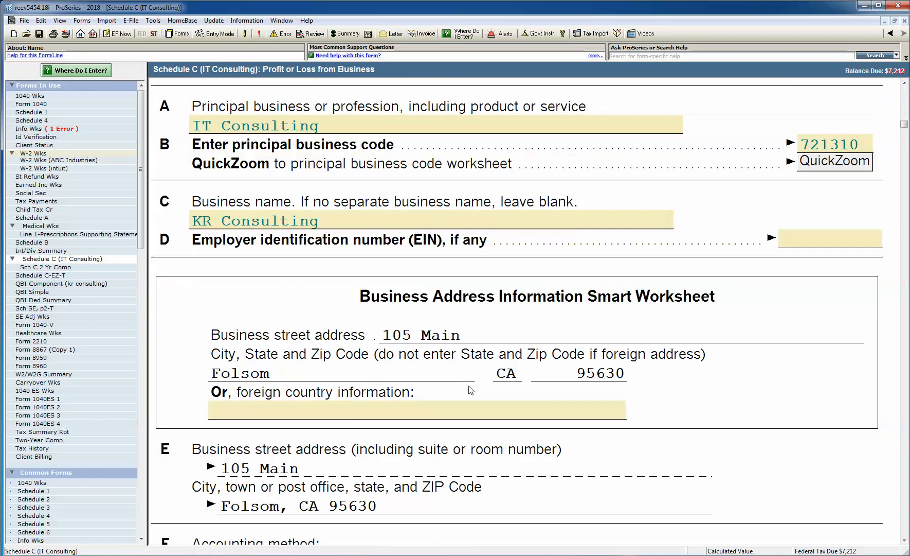
scroll(477, 389, down, 5)
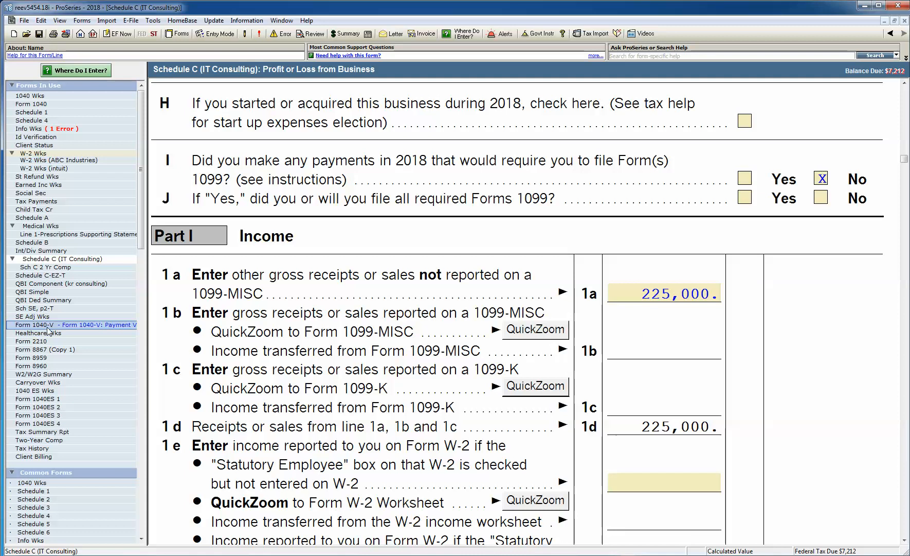
- Open the Two-Year Comparison, the Tax History Report and the common Form 2441 in turn to review them
click(39, 439)
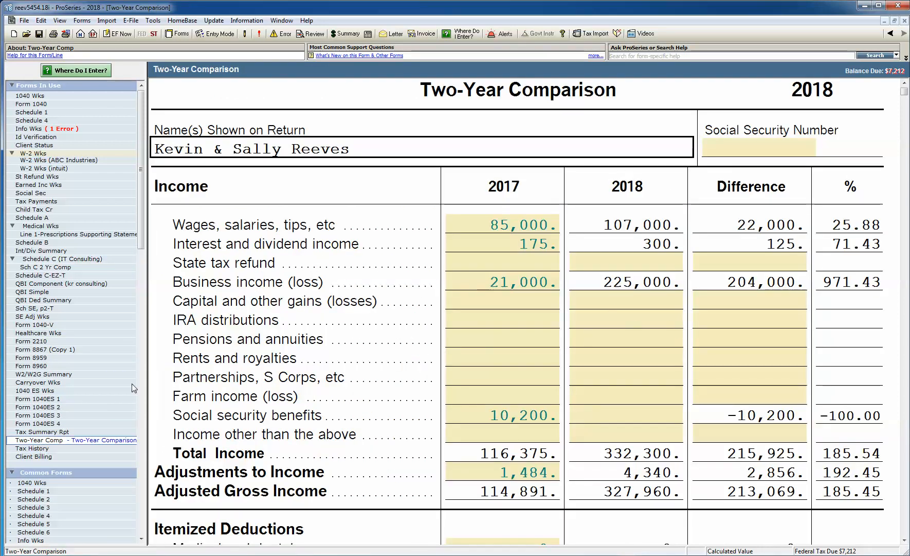
click(34, 448)
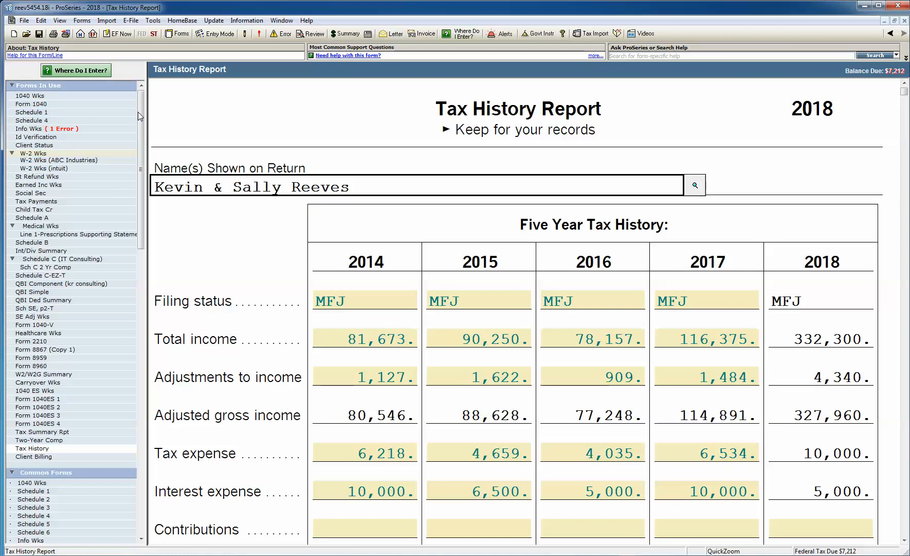
drag(140, 118, 139, 214)
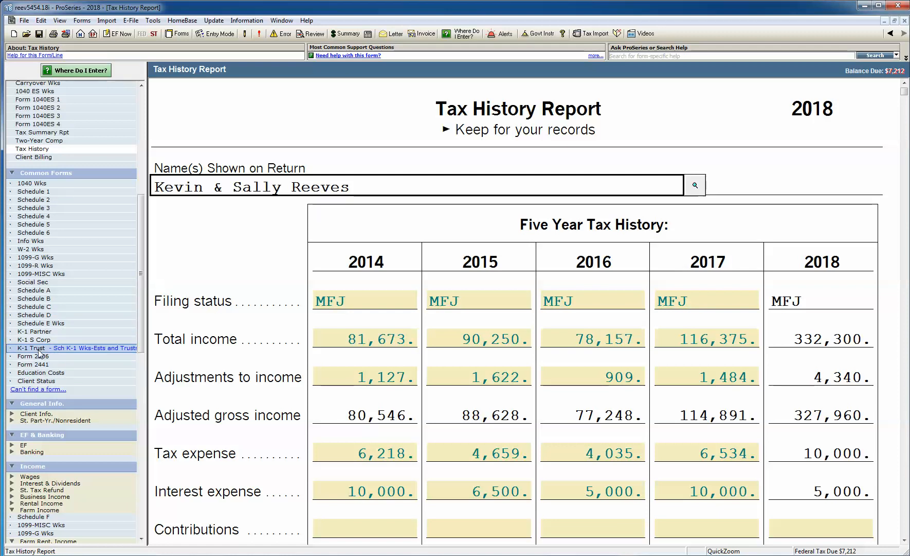
click(42, 365)
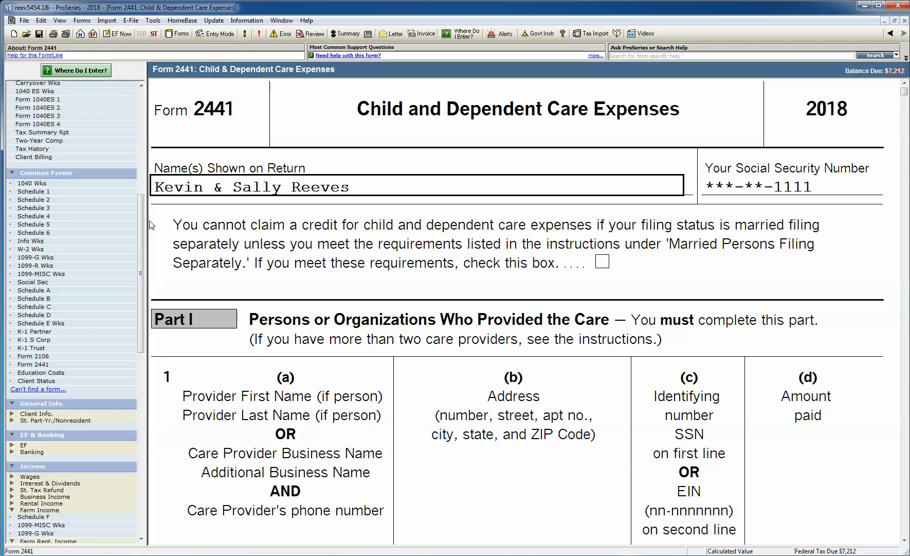
- Create a new Form 3903 from the Adjustments category with "test" as the new principal workplace, and locate it among the forms in use
drag(142, 224, 146, 322)
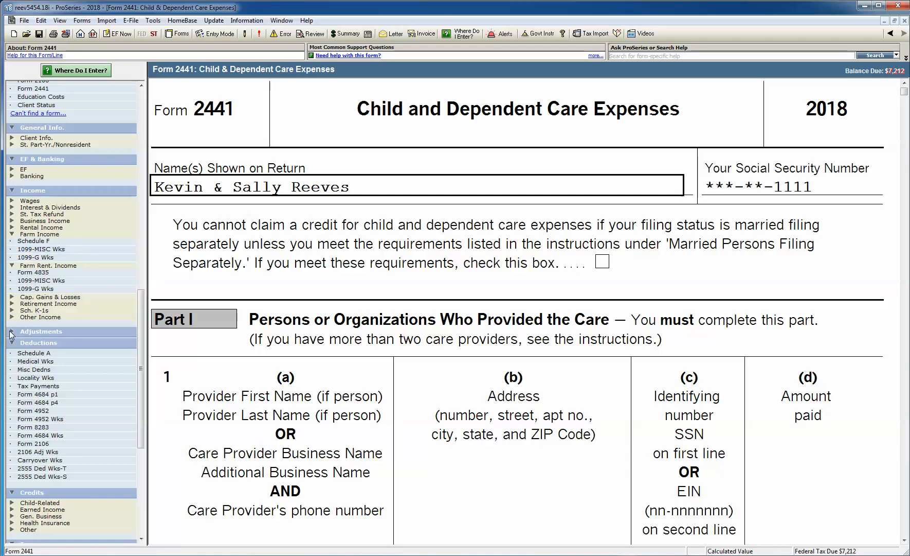
click(29, 332)
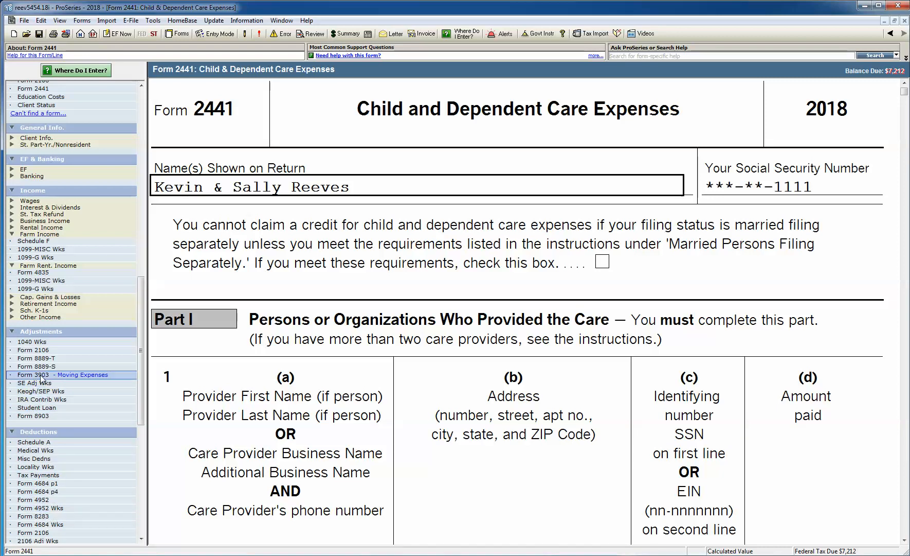
double_click(64, 374)
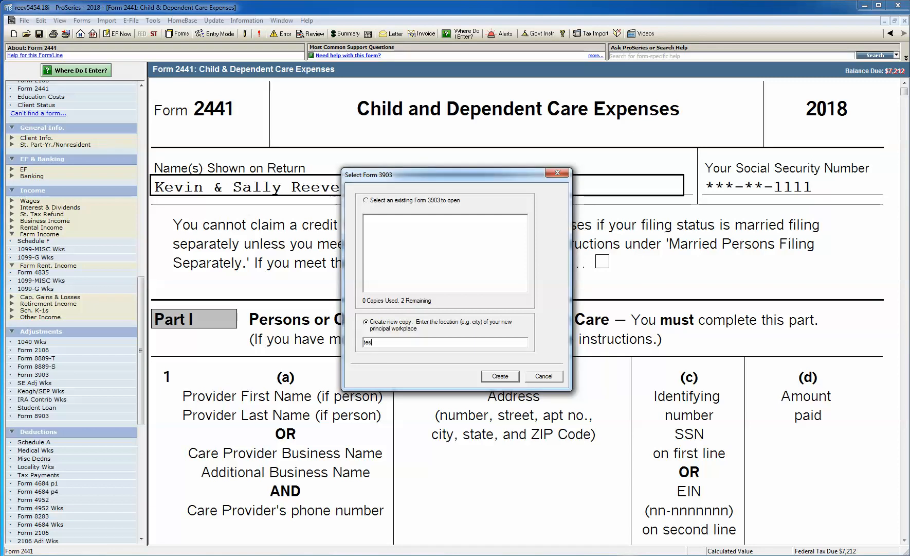
text(test)
key(Return)
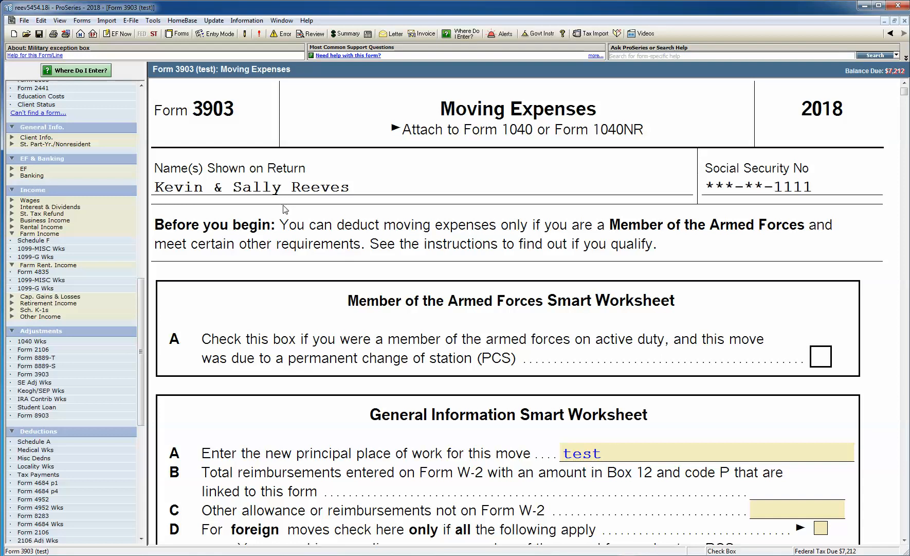
scroll(144, 99, up, 15)
scroll(143, 99, up, 7)
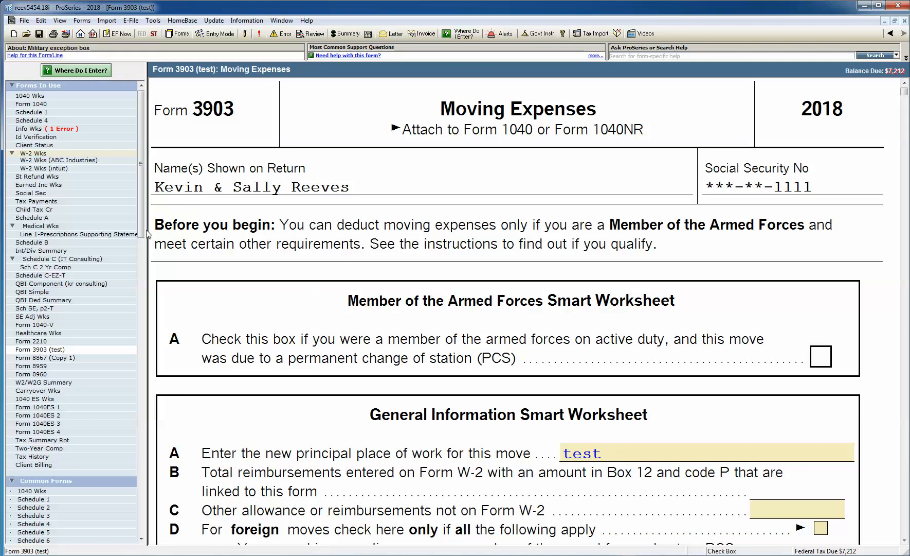
- Open Schedule B and review the payers and Box 1 amounts in the Interest Income Smart Worksheet
drag(142, 207, 141, 287)
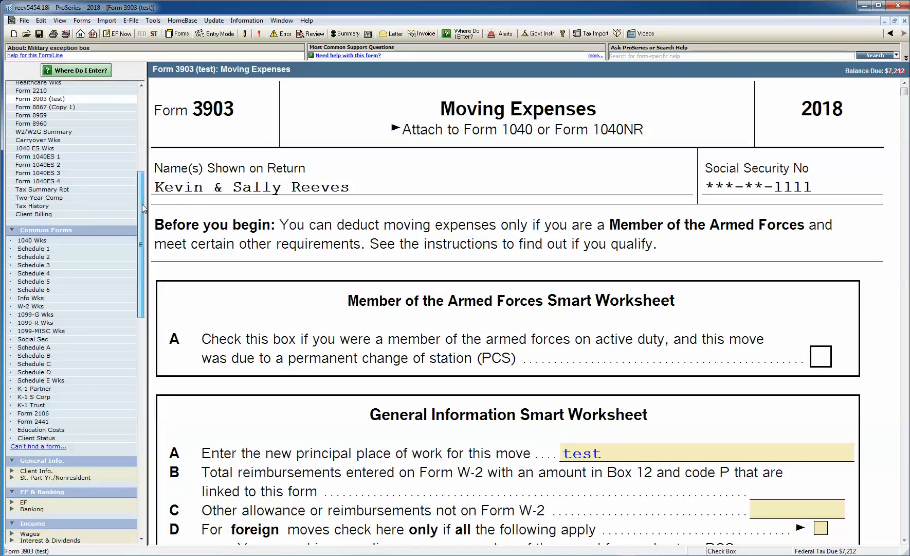
drag(142, 204, 144, 140)
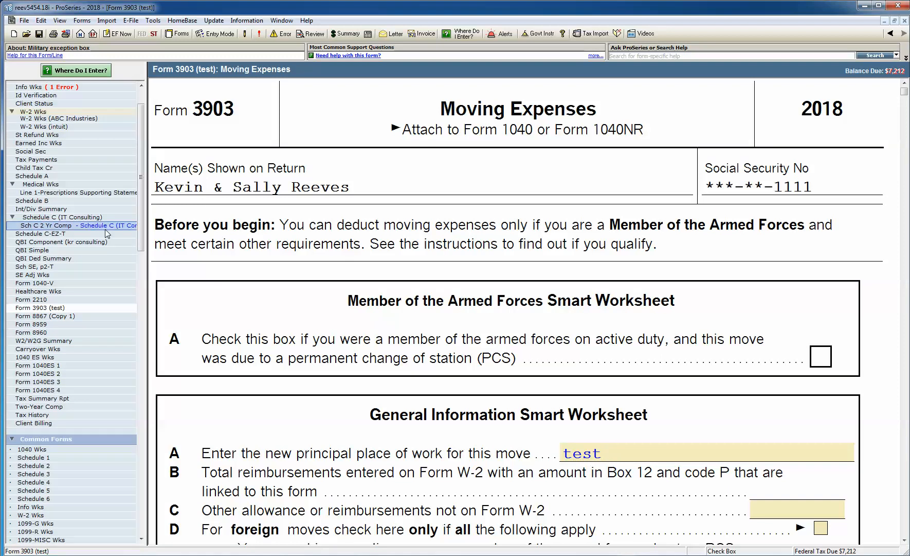
click(46, 201)
scroll(291, 273, down, 4)
scroll(296, 277, up, 3)
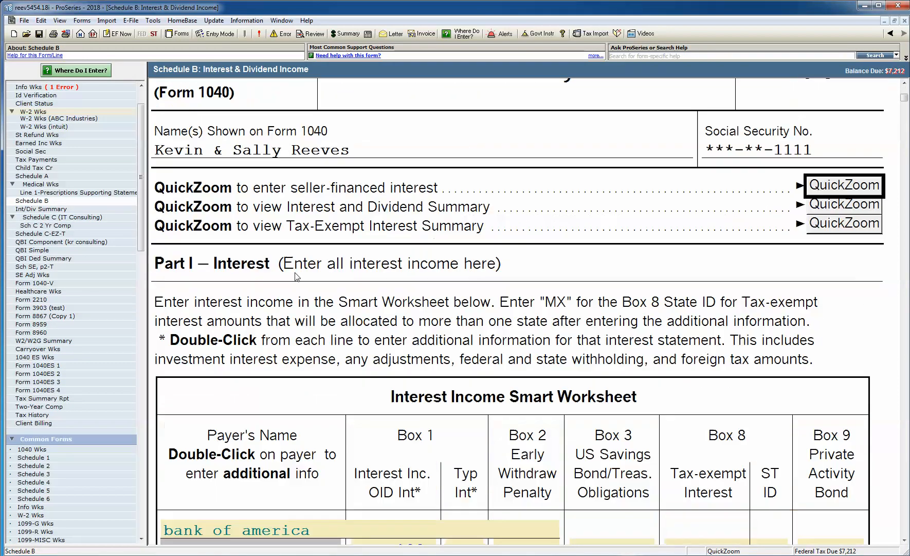
scroll(296, 277, up, 1)
scroll(419, 257, down, 6)
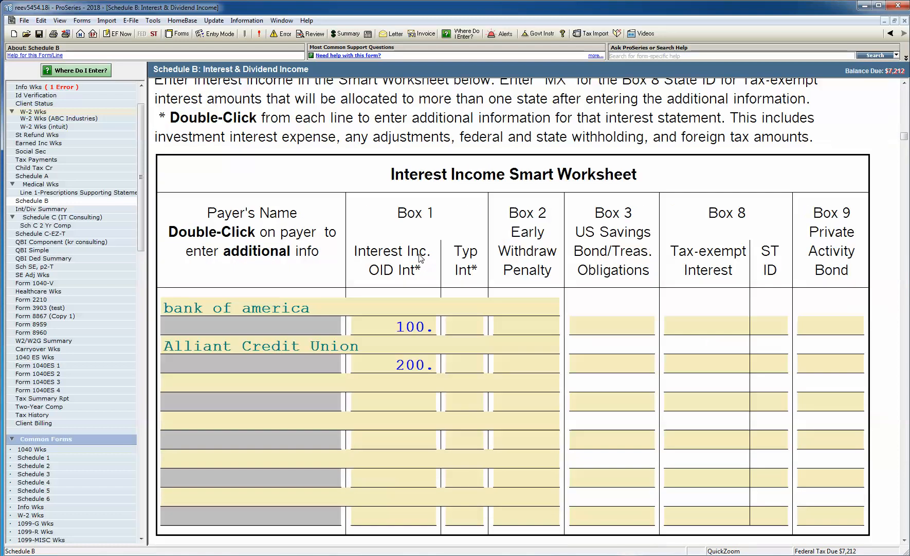
scroll(419, 257, down, 3)
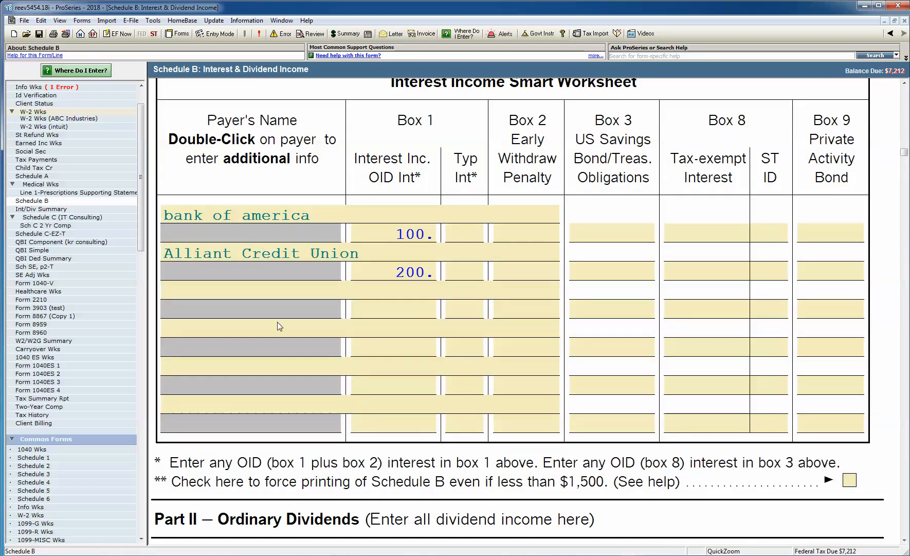
- Add the payer "Alliant credit union" with Box 1 interest of 100 on the third line of the Interest Income Smart Worksheet
click(224, 292)
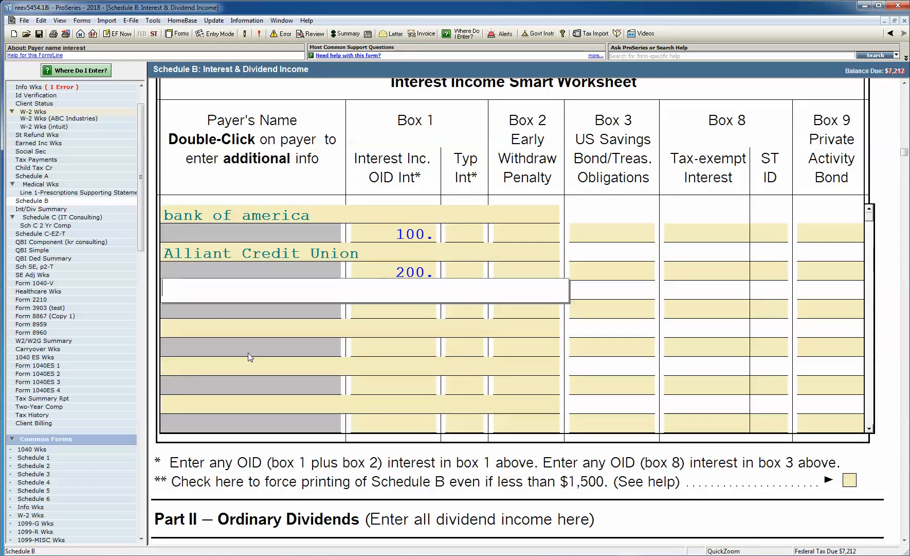
text(Alliant credit union)
key(Return)
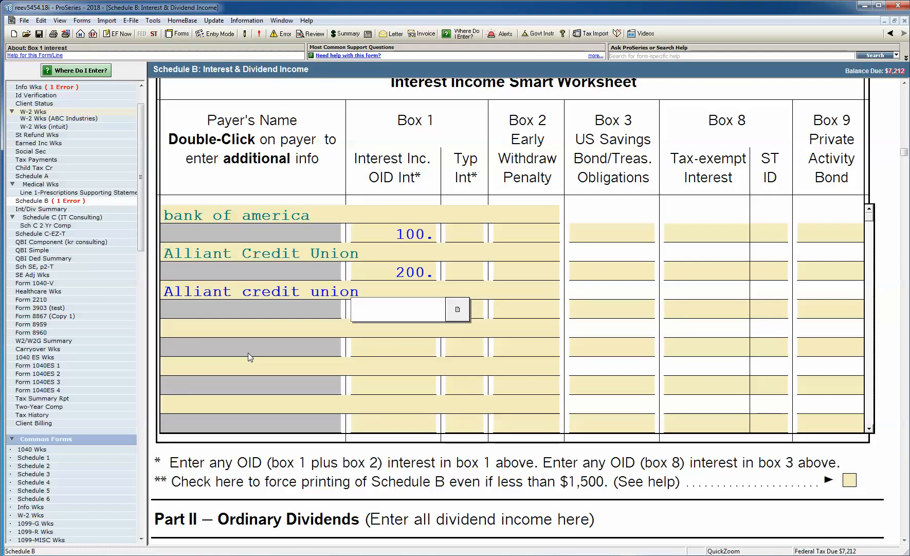
text(100)
key(Return)
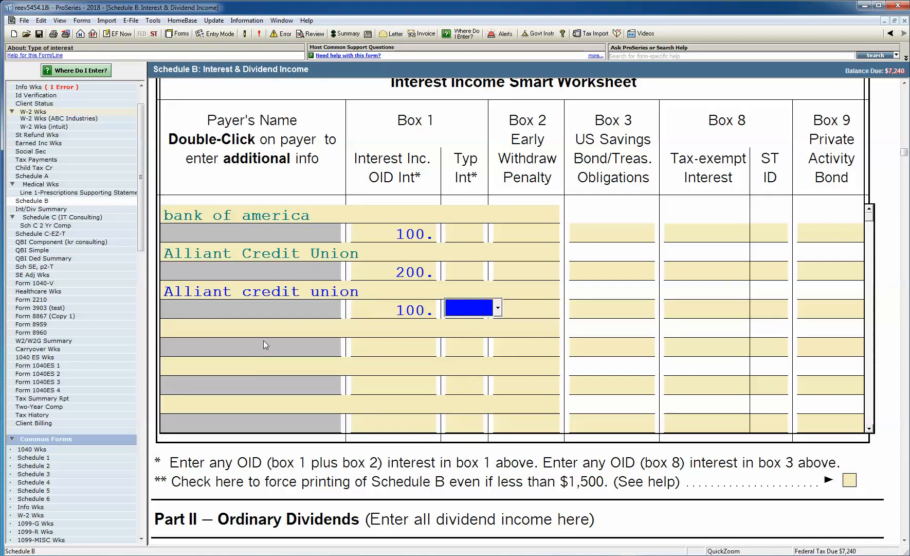
- Return to Schedule C (IT Consulting) and review it from the business details through Part I income to the expense lines
click(45, 217)
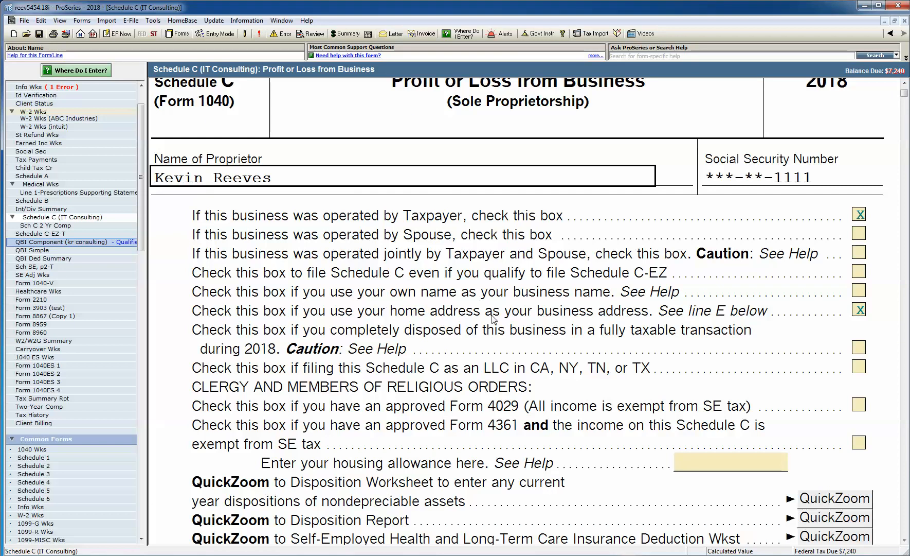
scroll(492, 319, down, 15)
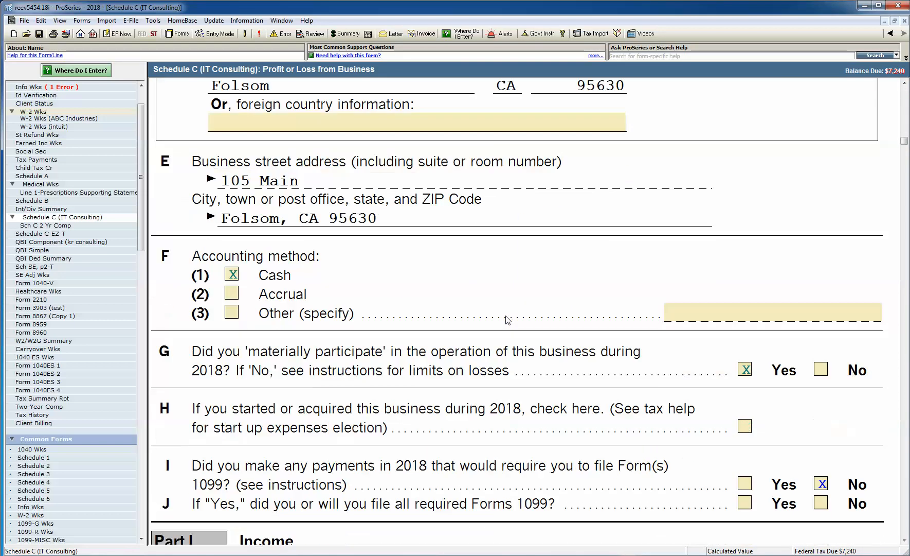
scroll(508, 320, down, 12)
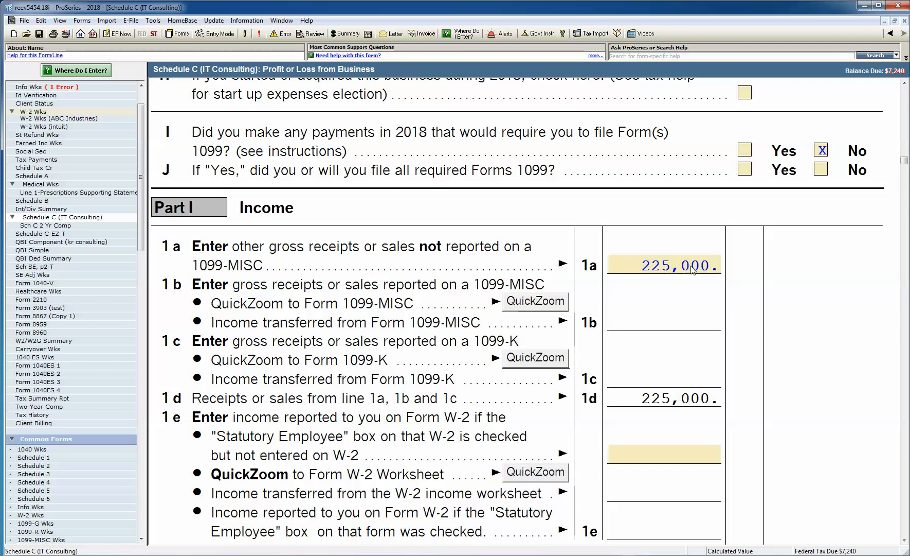
scroll(691, 272, down, 10)
scroll(694, 272, down, 10)
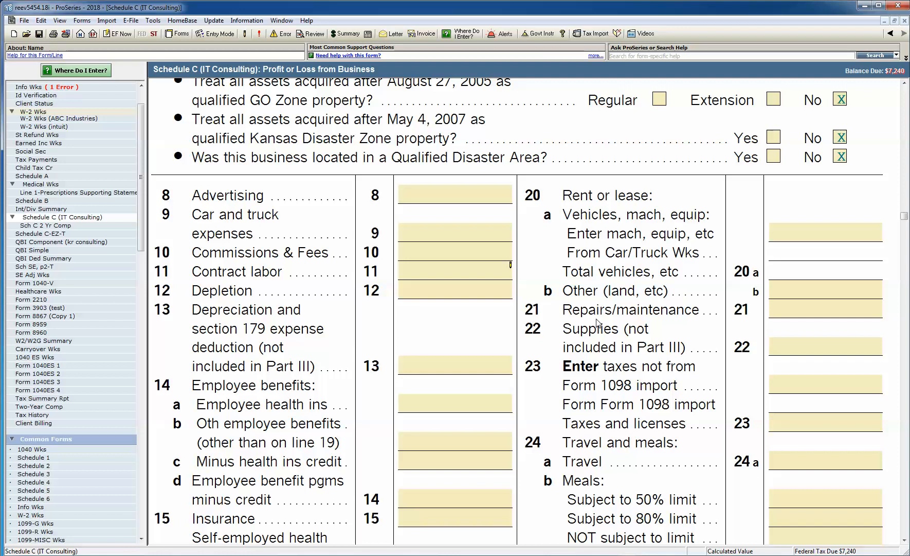
- Enter 5000 for line 10 Commissions & Fees and mark the amount as estimated
click(409, 255)
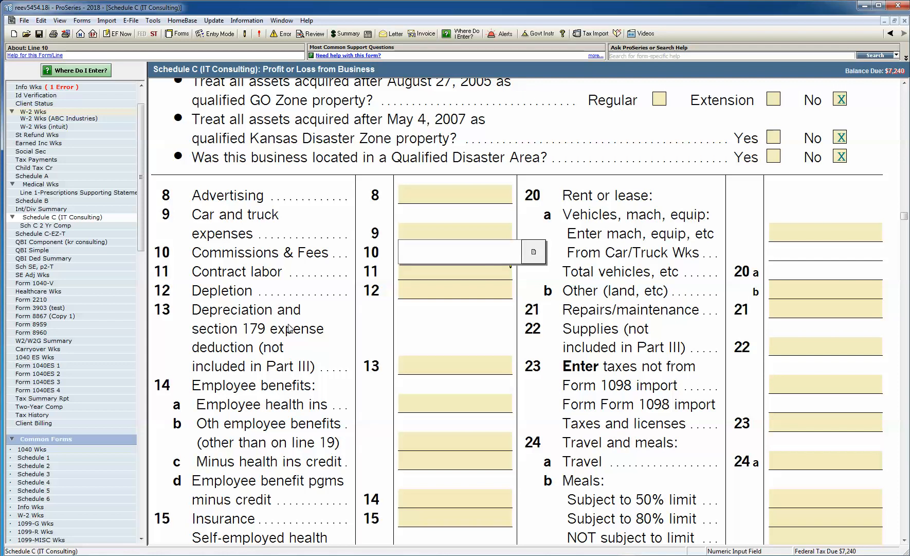
text(5000)
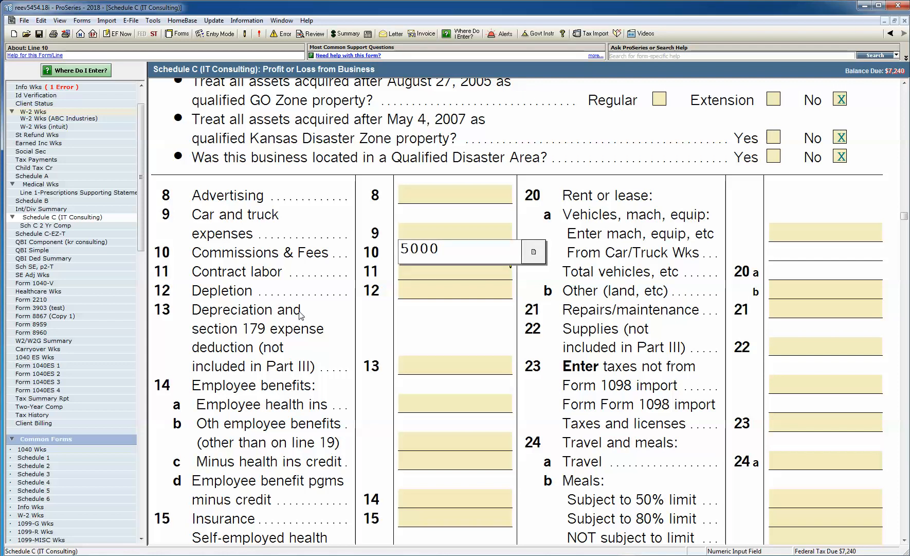
right_click(454, 254)
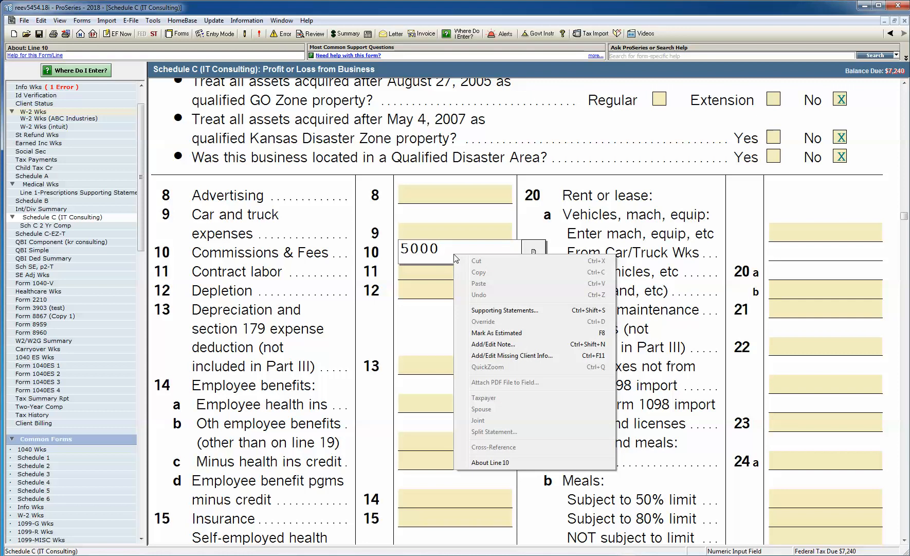
click(509, 333)
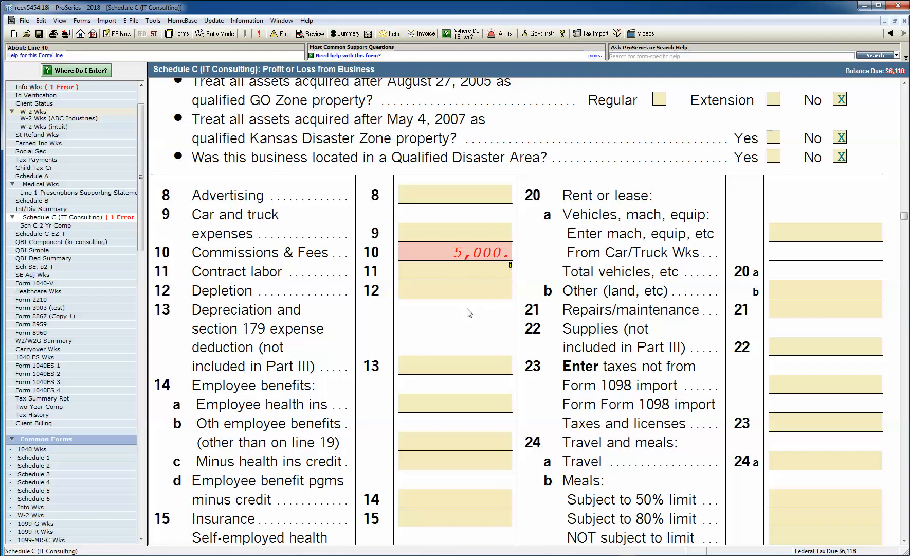
- Read the reminder note attached to line 11 Contract labor and close it without changes
right_click(468, 272)
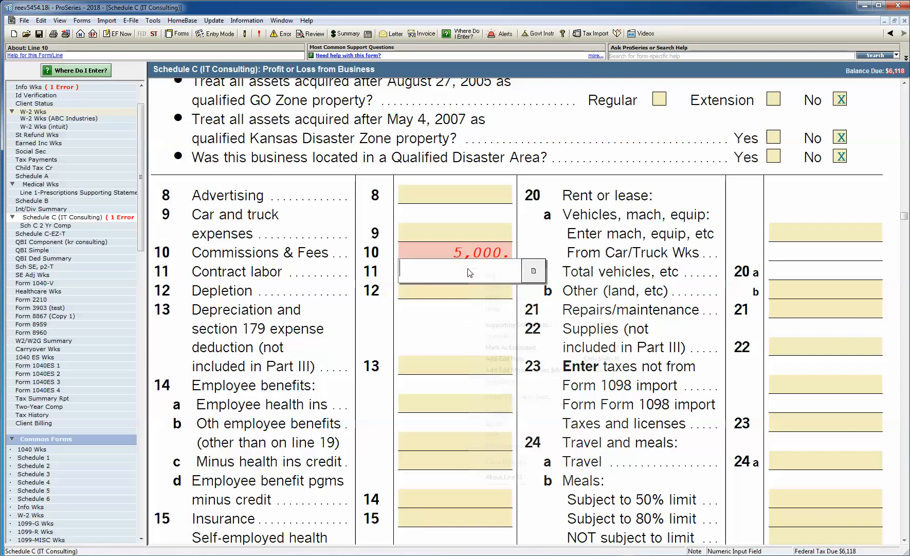
click(502, 358)
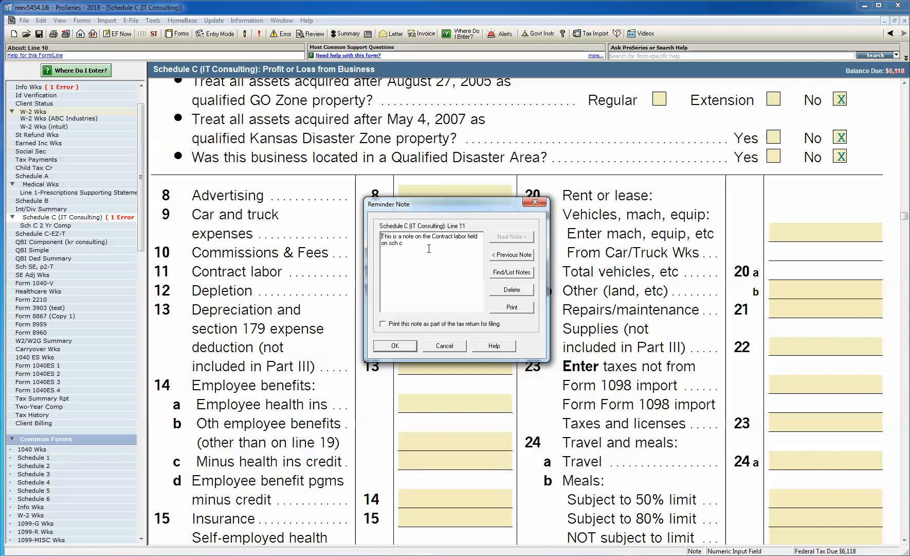
click(445, 346)
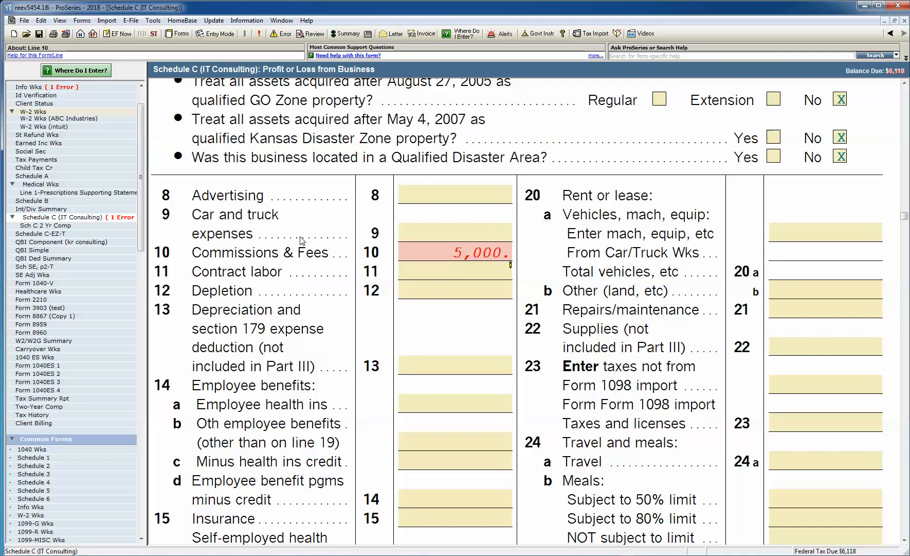
- Create a Car and Truck Expenses Worksheet for vehicle "ford" from line 9, review its vehicle information, and return to Schedule C
click(414, 234)
click(536, 236)
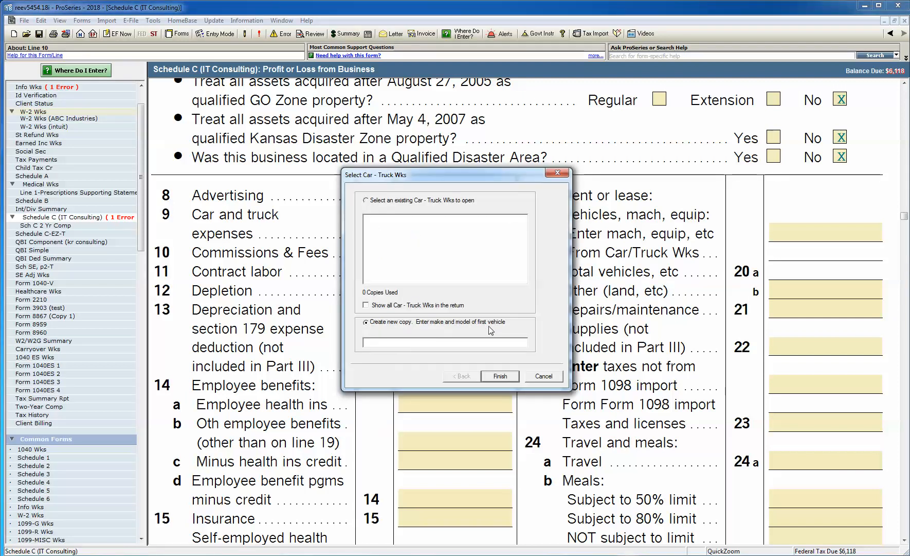
text(ford)
key(Return)
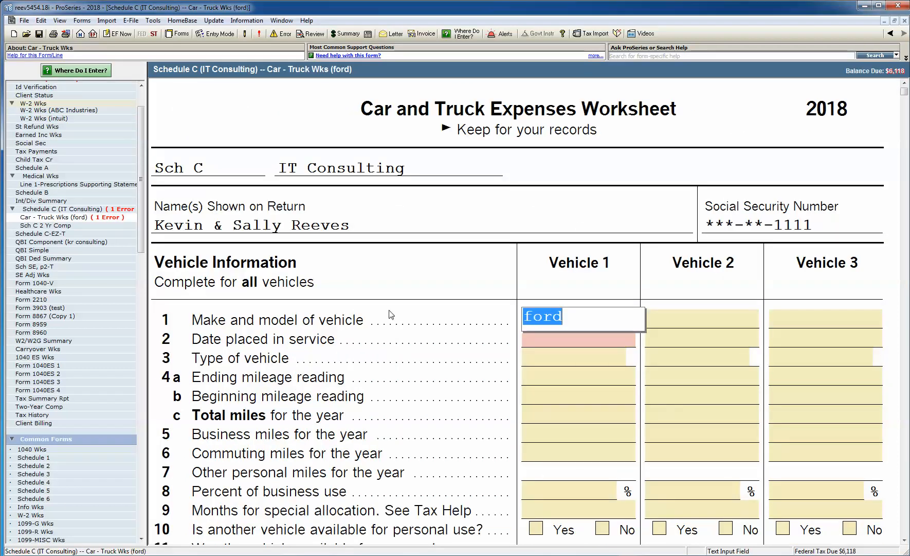
scroll(392, 311, down, 3)
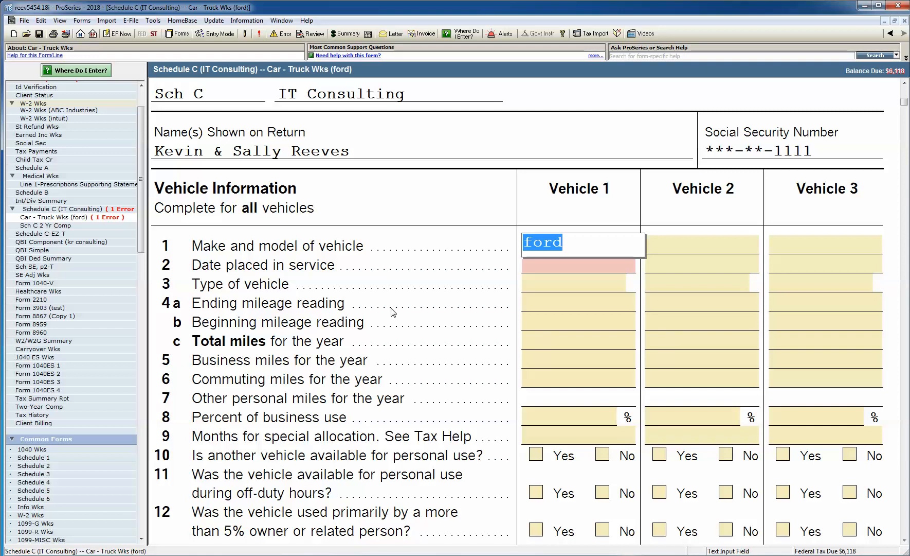
click(894, 36)
- Create an Asset Entry Worksheet described as "asset" from the line 13 depreciation field of Schedule C
scroll(362, 319, down, 1)
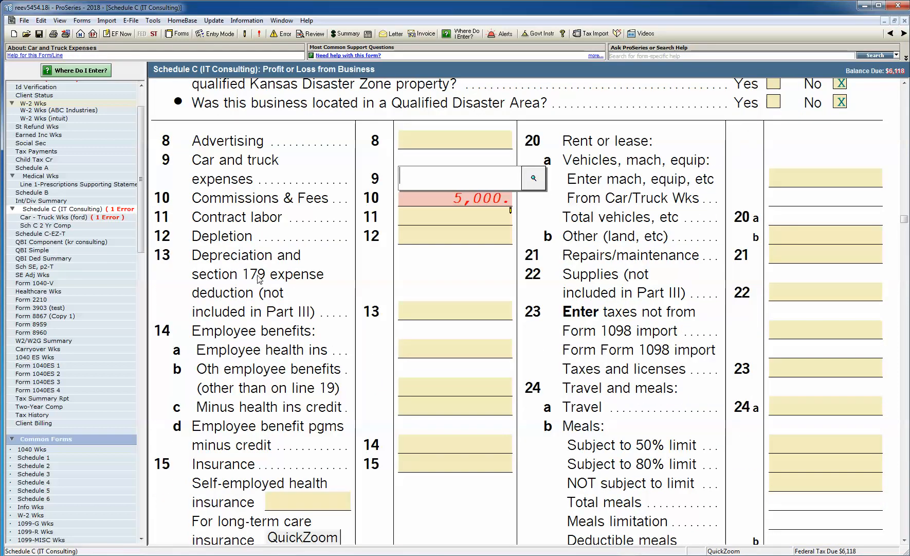
click(427, 310)
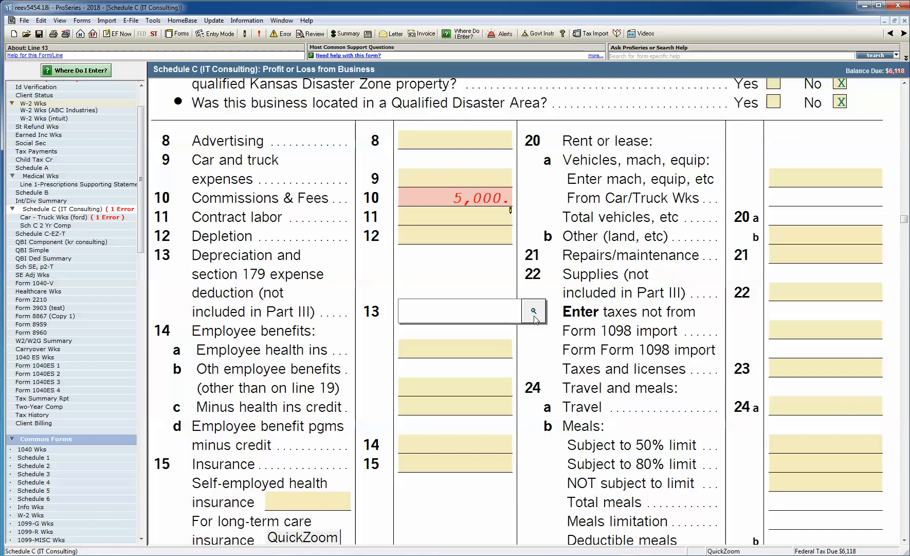
click(534, 311)
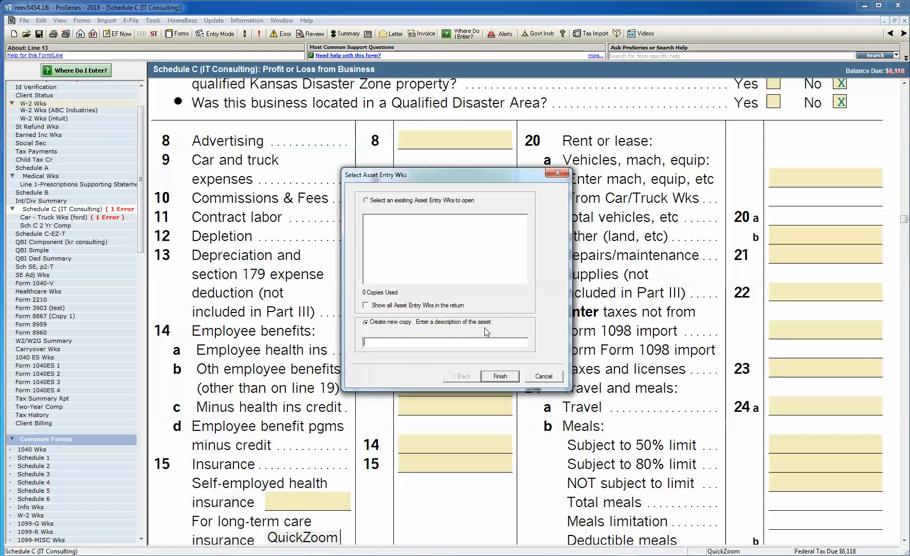
text(asset)
key(Return)
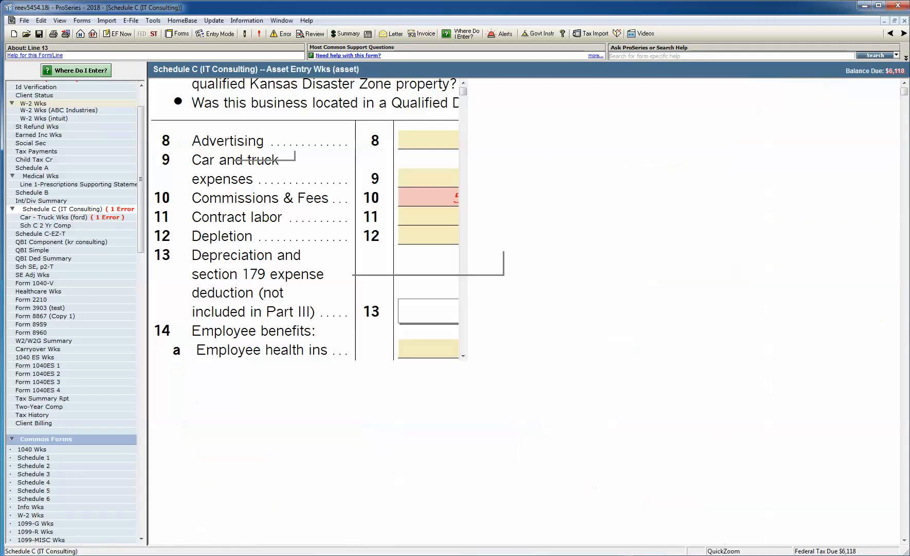
- Decline QuickEntry mode and stop its dialog from showing again, and enter 01/01/2018 as date placed in service and 15000 as cost
click(420, 349)
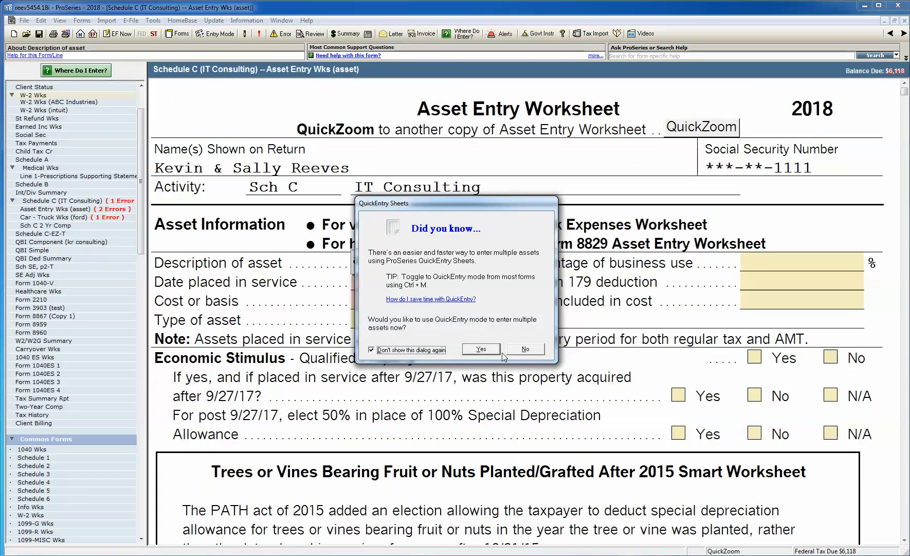
click(542, 350)
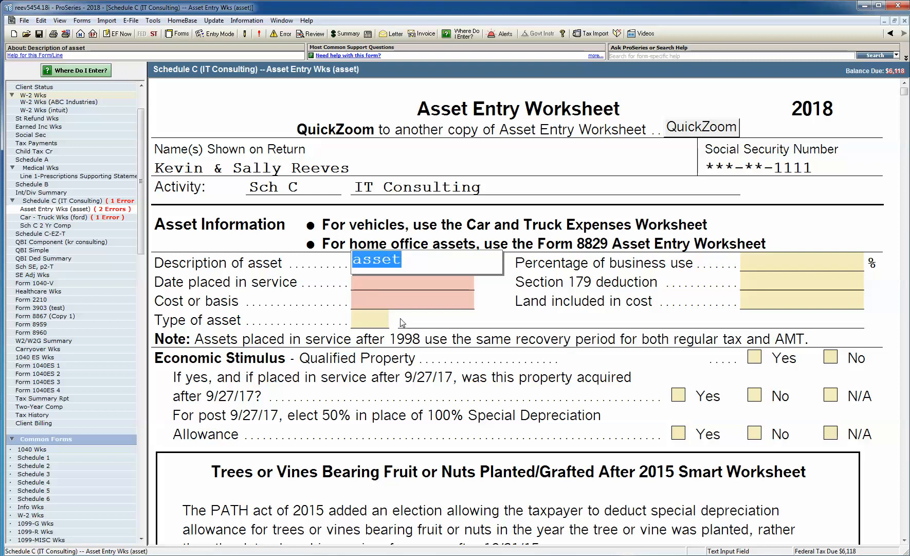
click(419, 282)
text(01/01/2018)
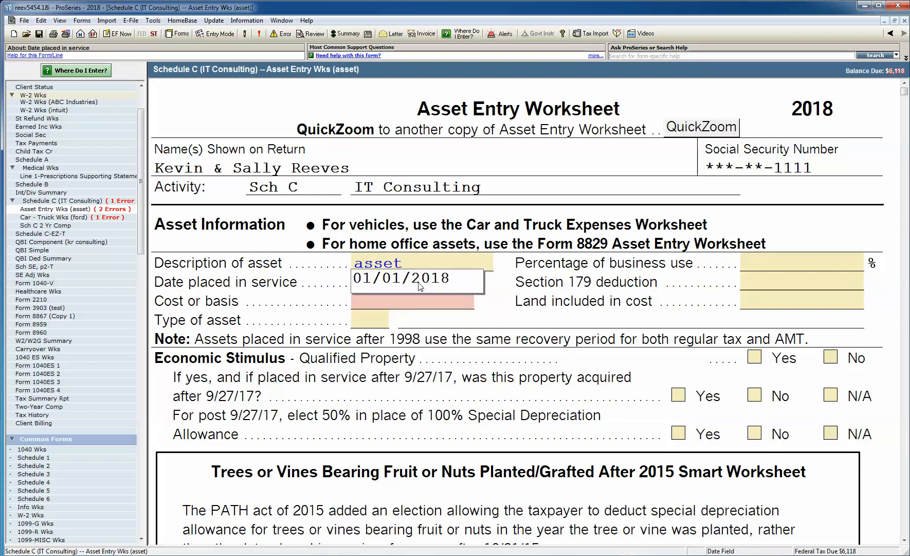
key(Tab)
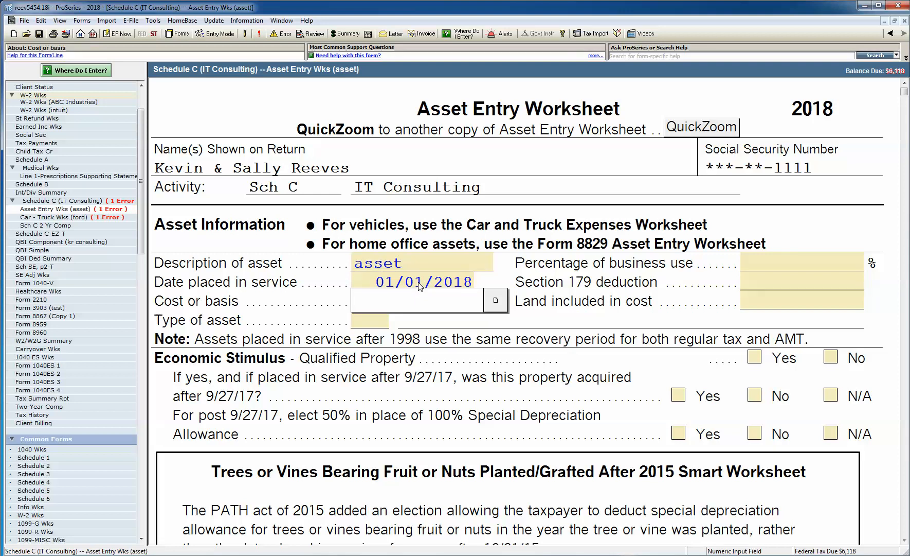
text(15000)
key(Tab)
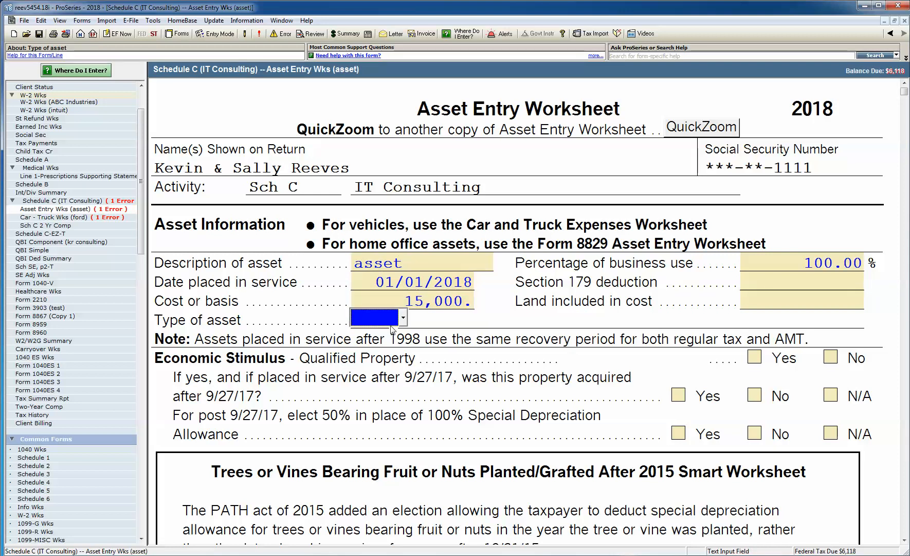
- Set the type of asset to F (Rental furnishings, etc) and return to Schedule C
click(404, 318)
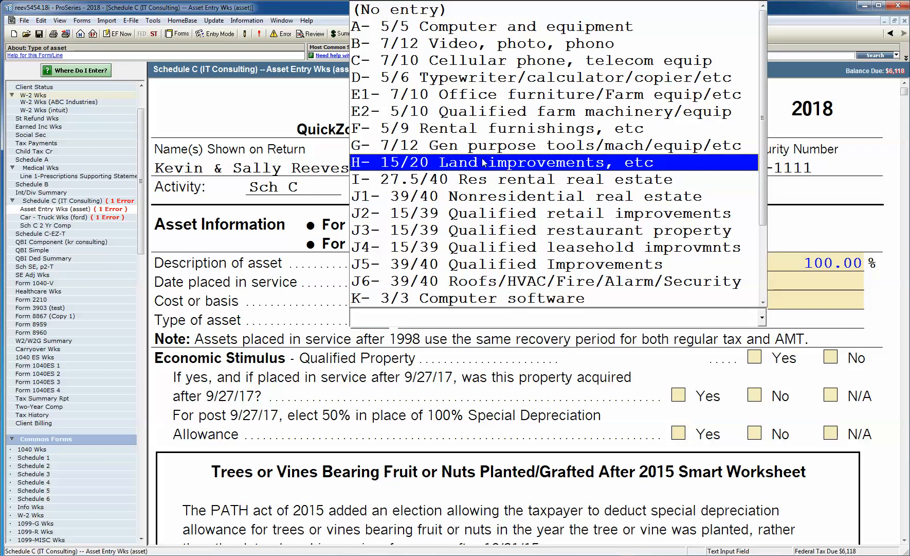
click(489, 129)
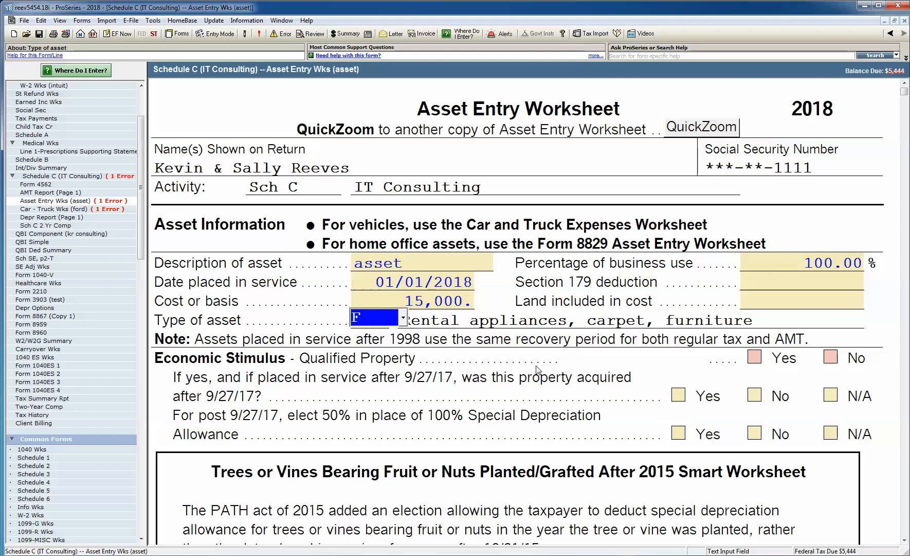
click(891, 33)
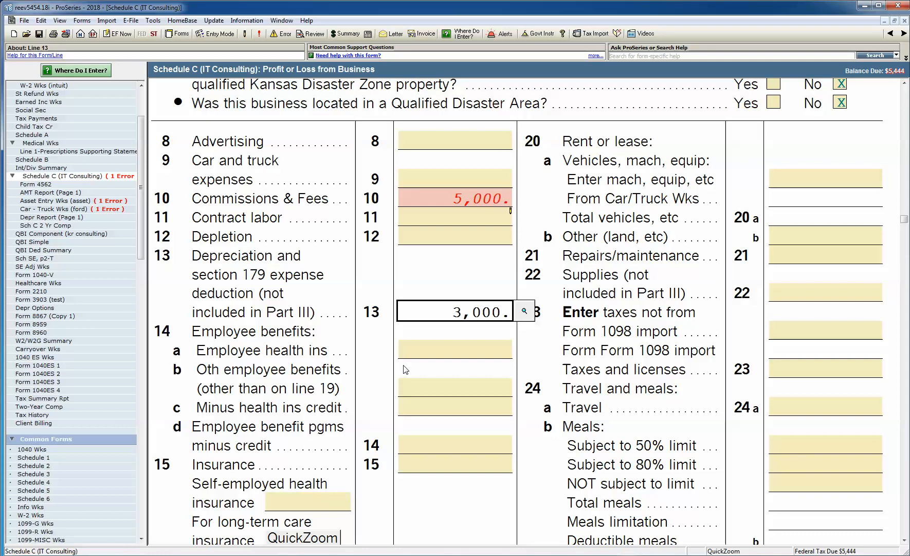
- Add line 8 Advertising of Schedule C to the missing client information list
click(419, 139)
right_click(419, 139)
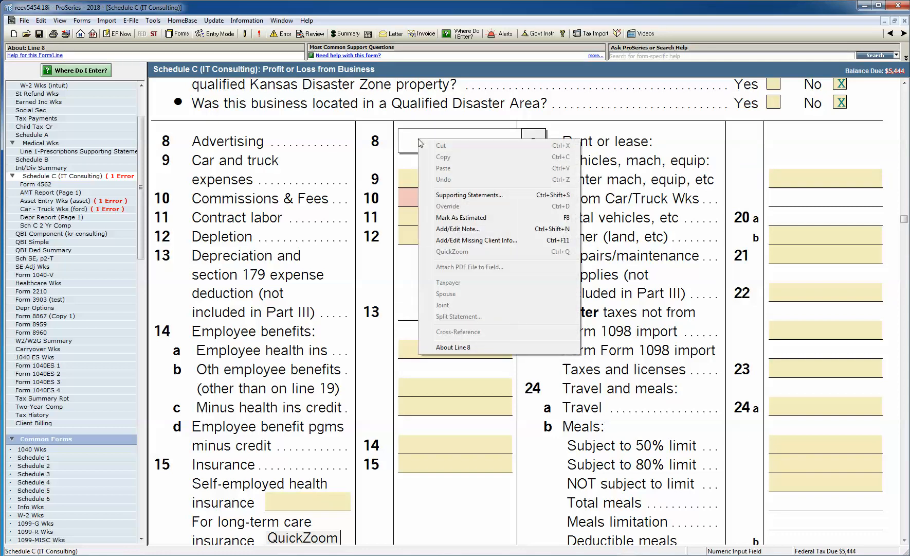
click(508, 244)
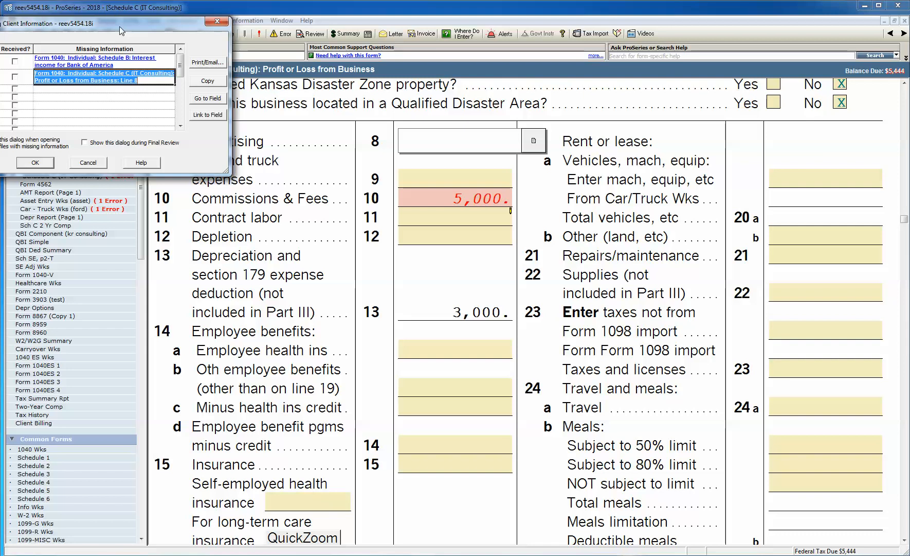
drag(119, 27, 170, 30)
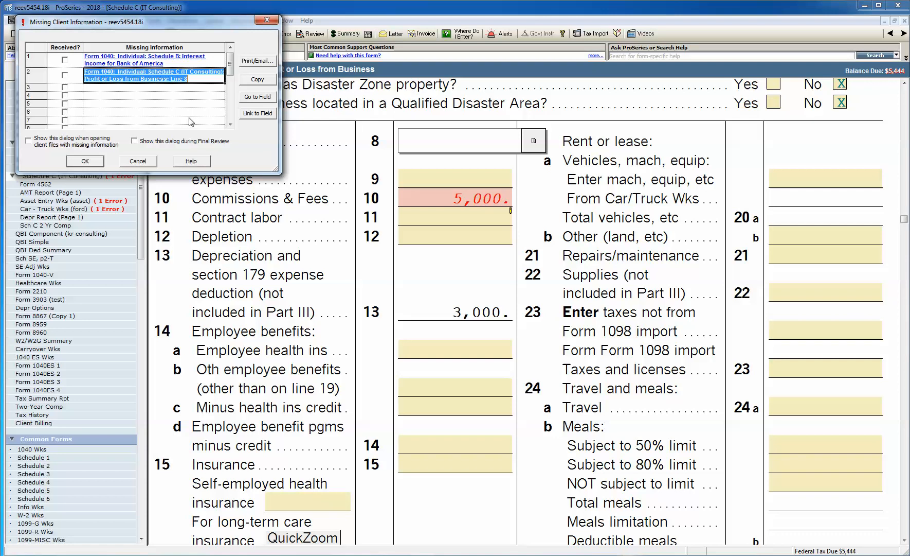
- Review the print or email request for the missing client information and discard the changes to the list
click(265, 64)
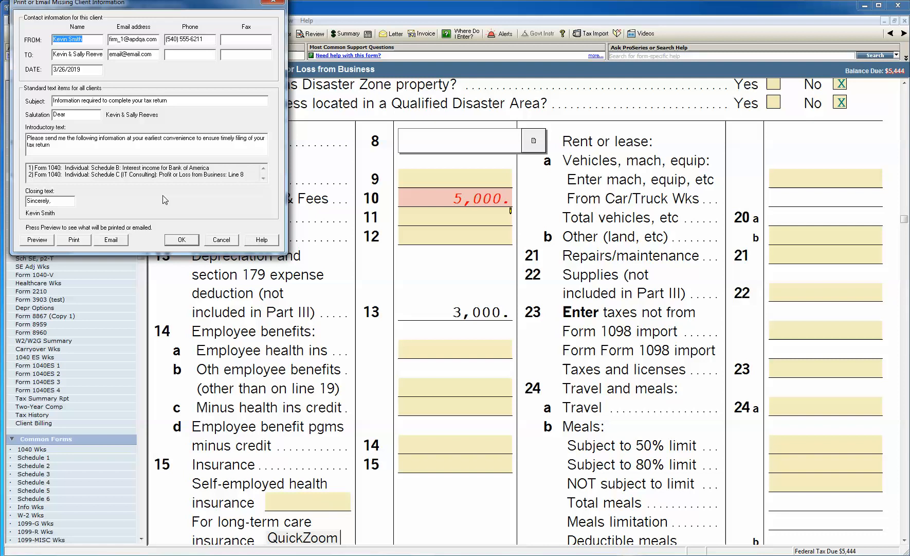
click(181, 240)
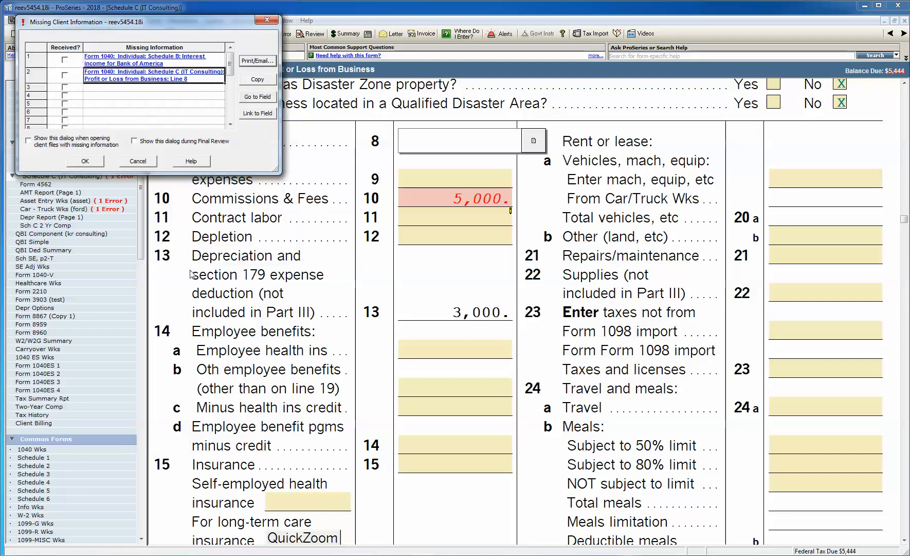
click(146, 166)
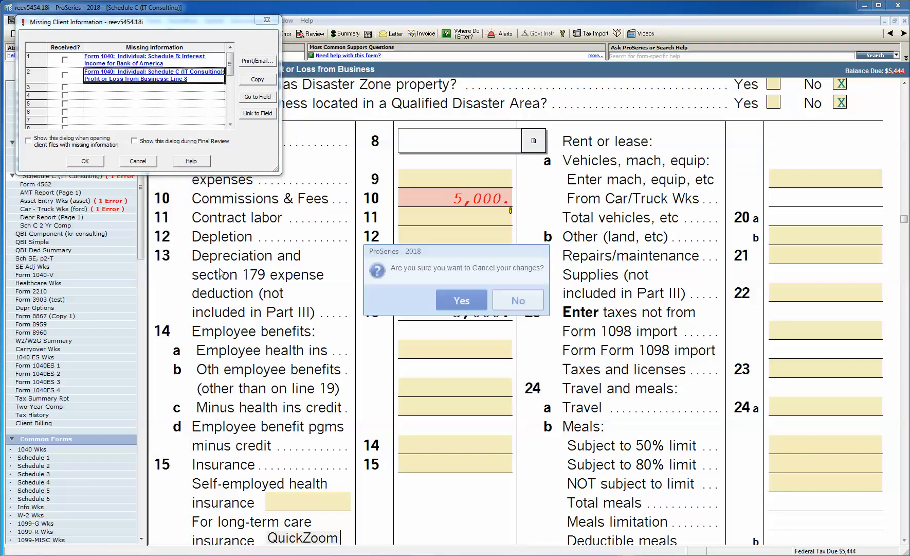
click(451, 294)
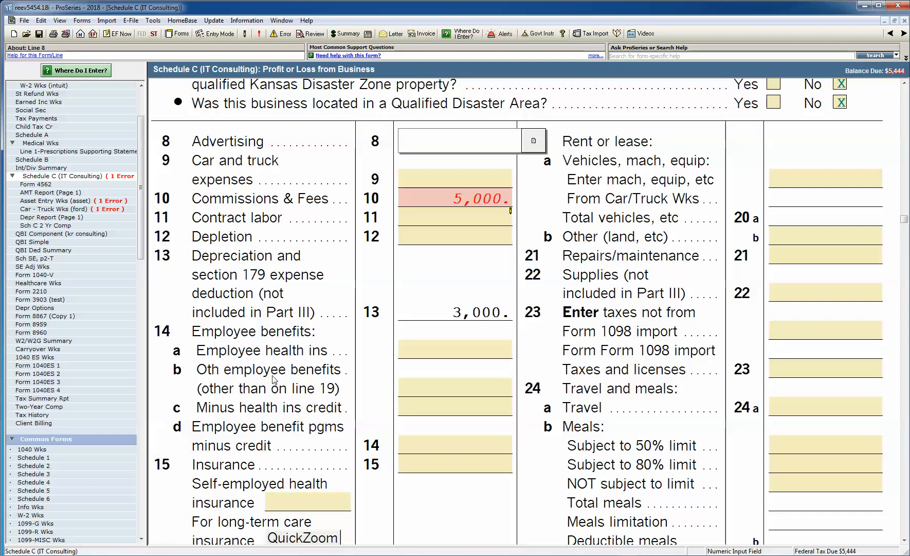
- Search Where Do I Enter for "ira" and open the IRA Contributions Worksheet
click(76, 71)
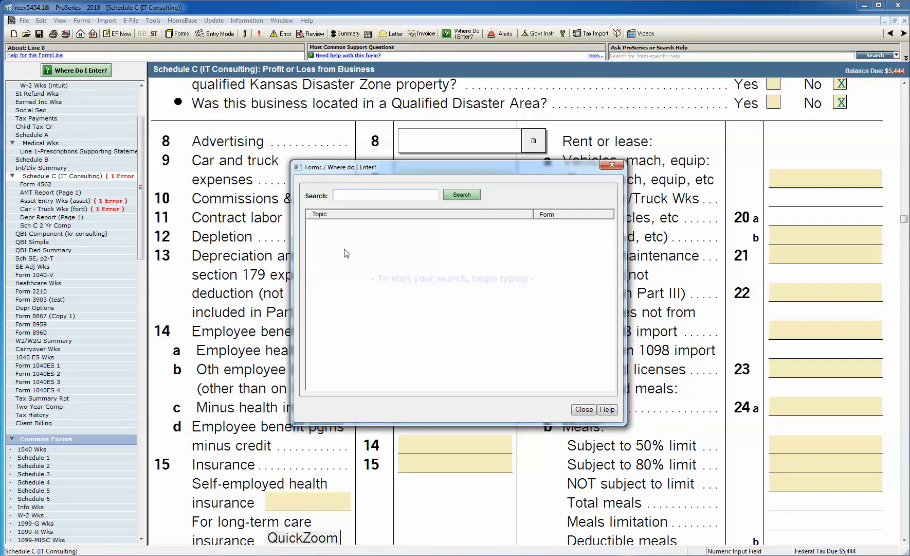
text(ira)
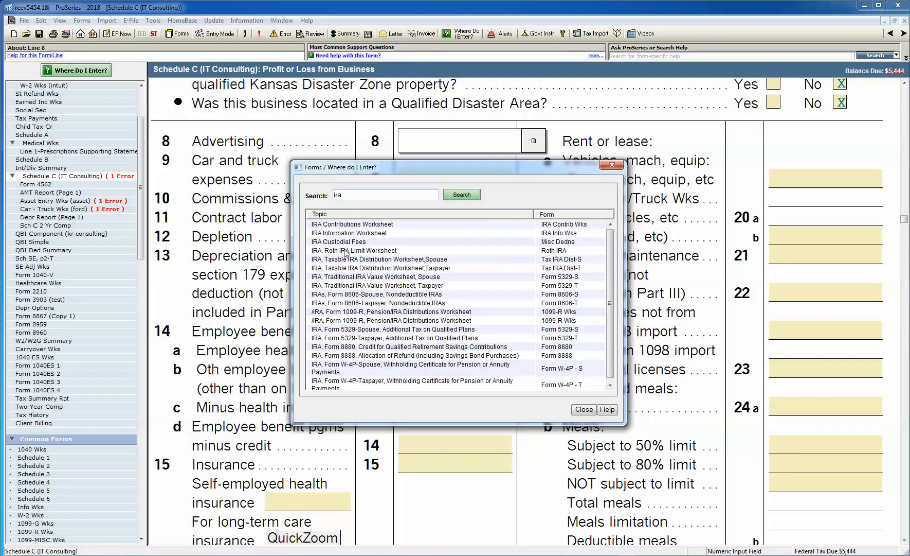
double_click(374, 226)
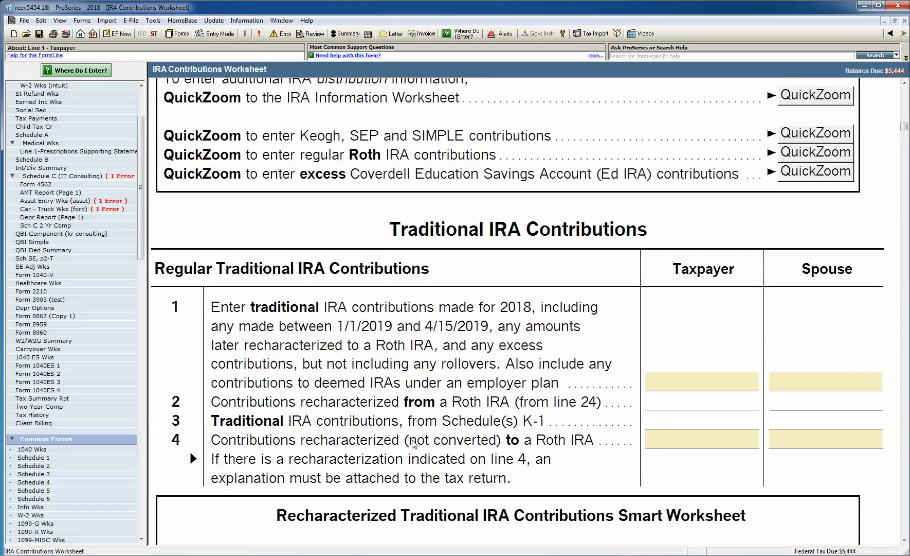
- Search Where Do I Enter for "edu" and open the Education Tuition and Fees Worksheet
click(89, 72)
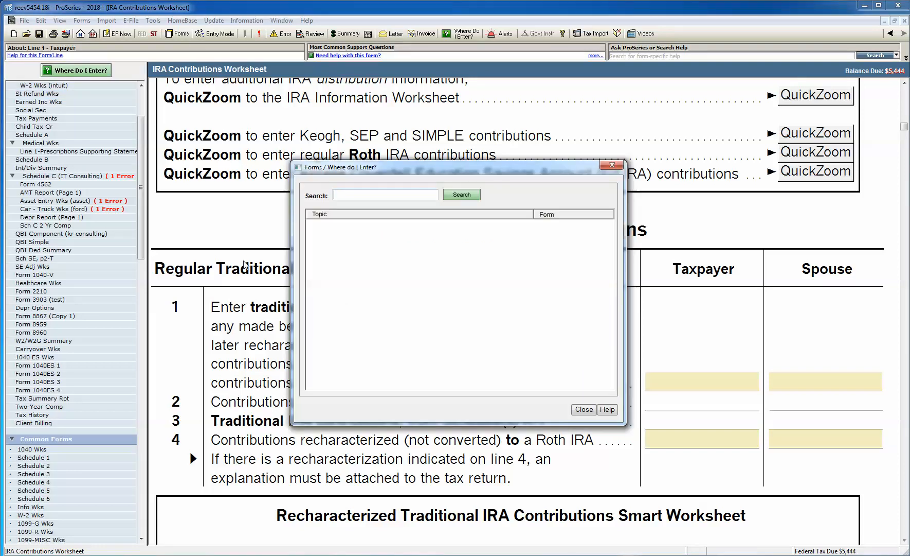
text(edu)
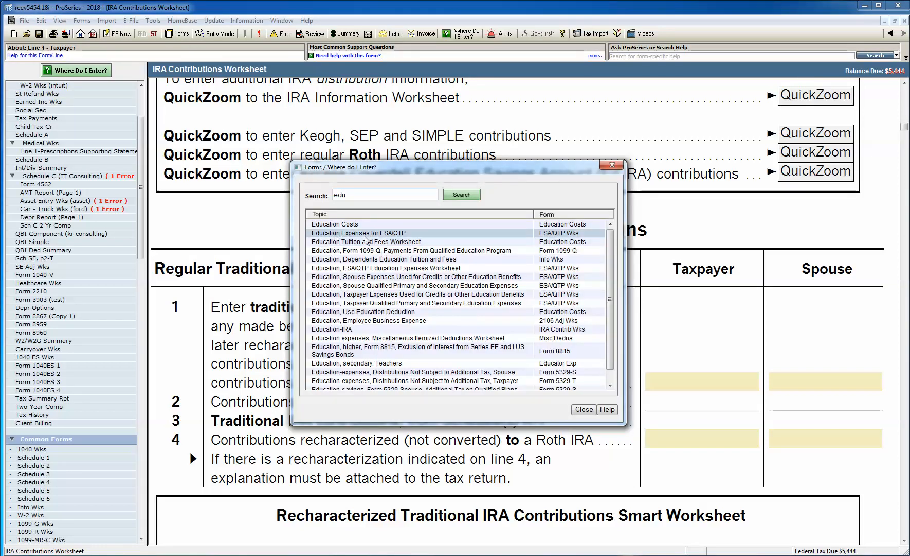
double_click(410, 245)
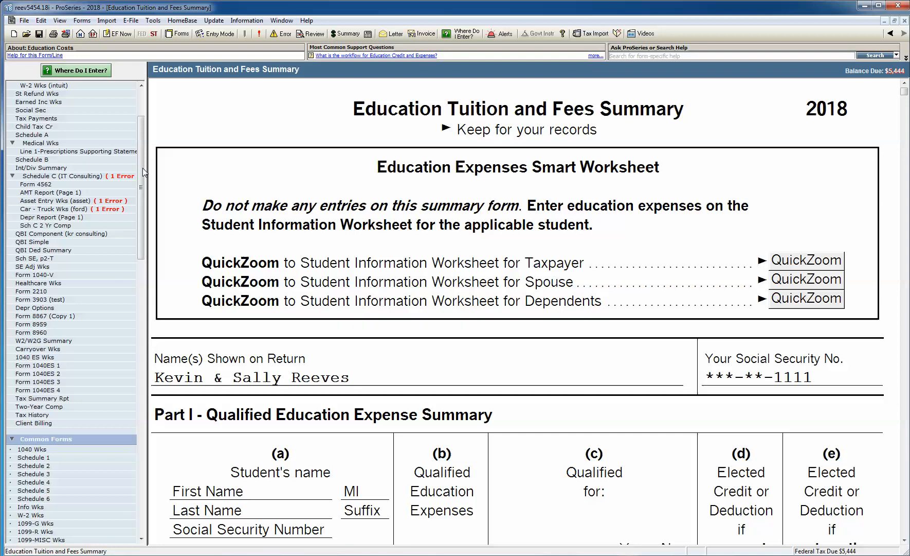
- Open the Federal Information Worksheet from the forms in use and clear the spouse's occupation
drag(142, 167, 143, 217)
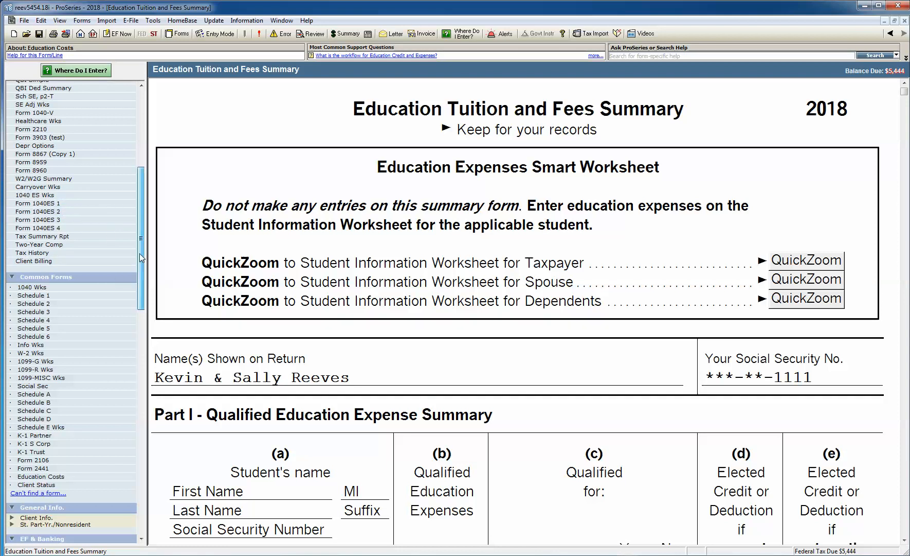
drag(139, 253, 139, 176)
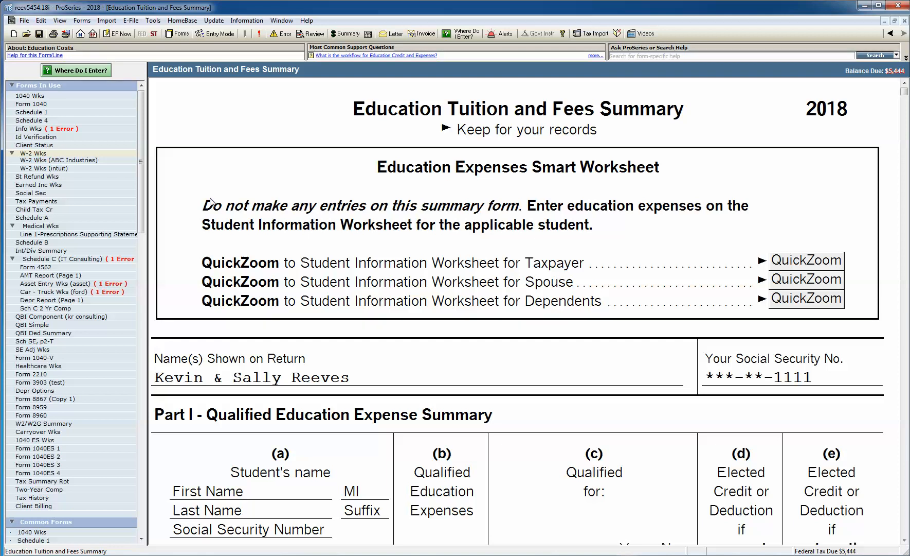
click(35, 129)
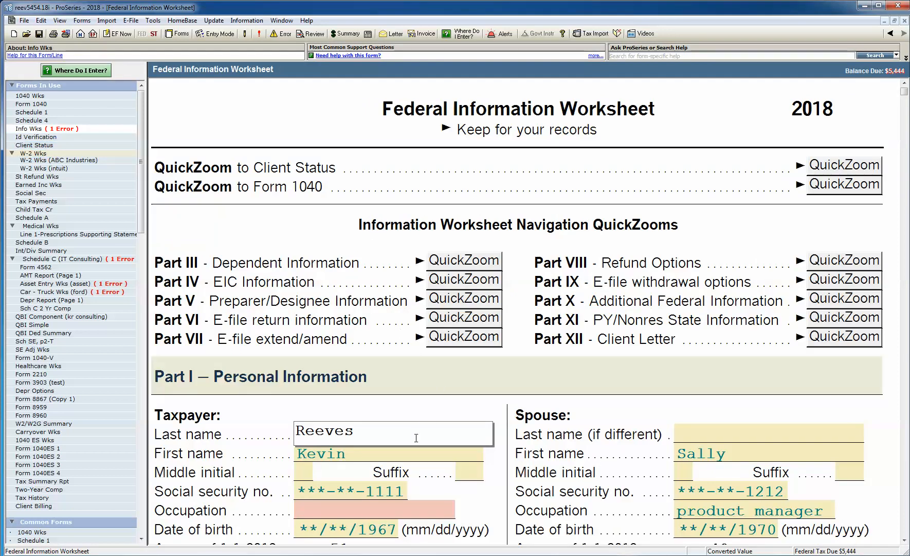
scroll(416, 437, down, 3)
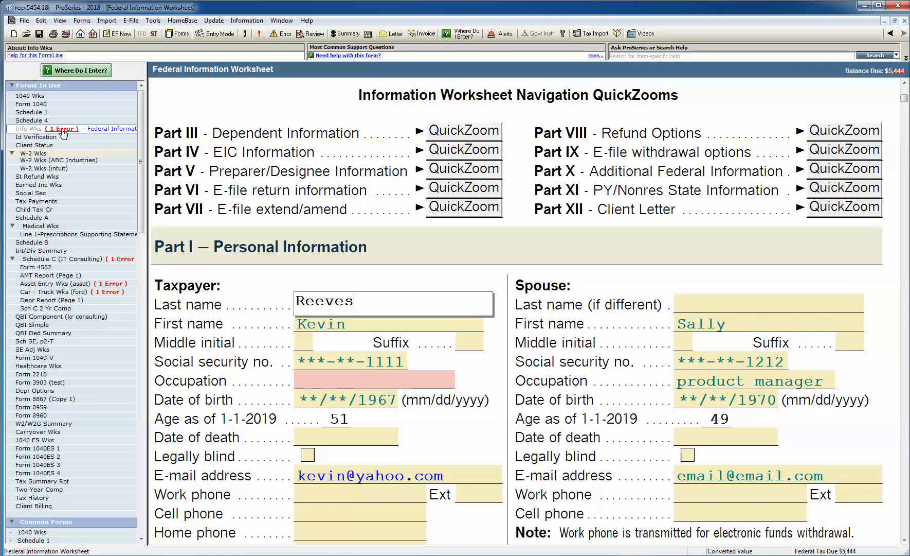
click(701, 384)
key(Delete)
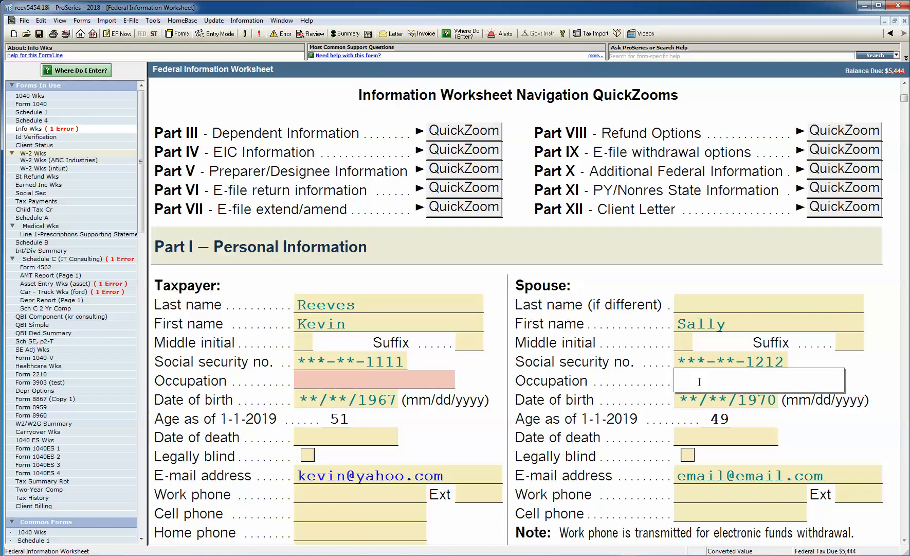
key(Tab)
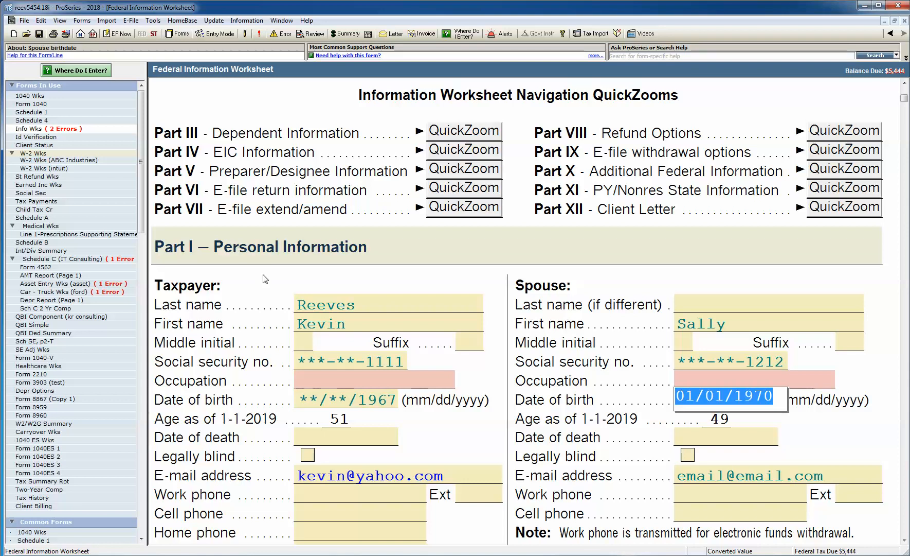
scroll(259, 336, down, 3)
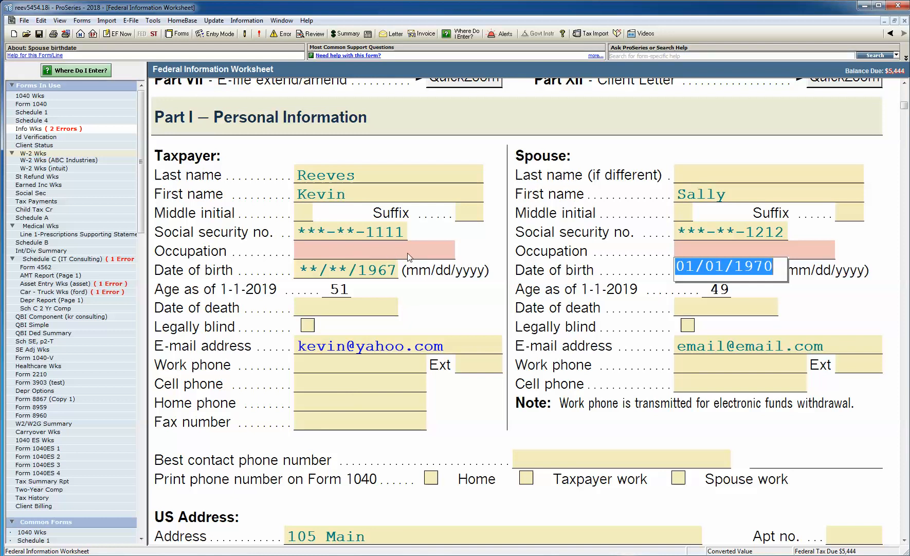
- Jump to the Schedule C error on line 10 Commissions & Fees, set the amount to 7500 and unmark it as estimated
click(126, 260)
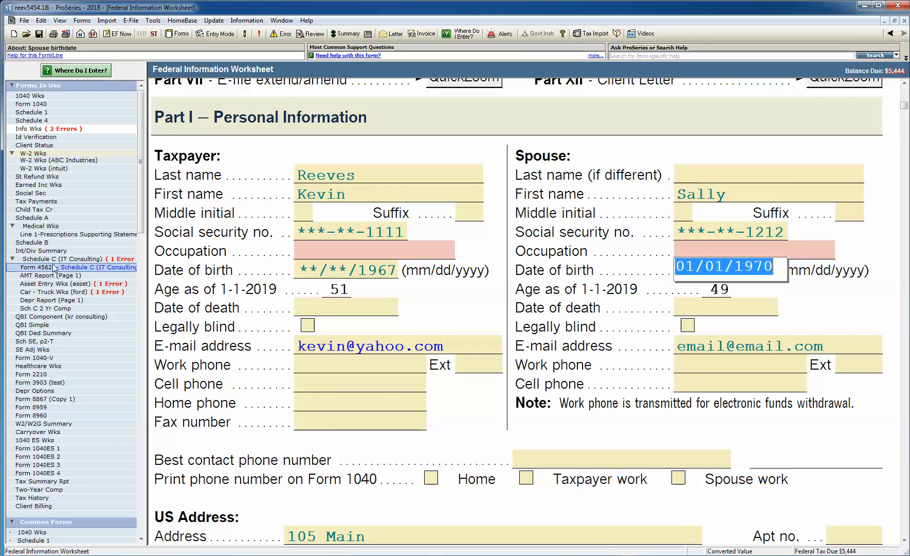
click(114, 262)
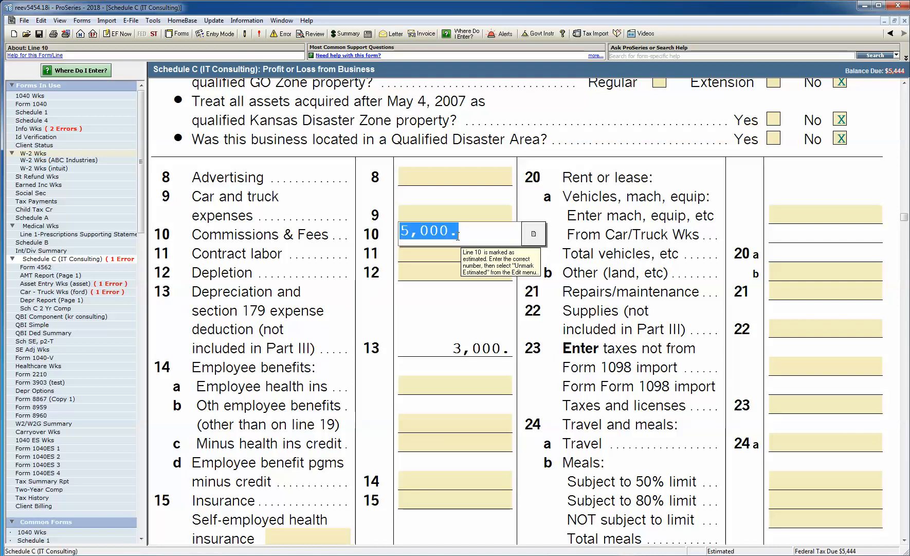
text(7)
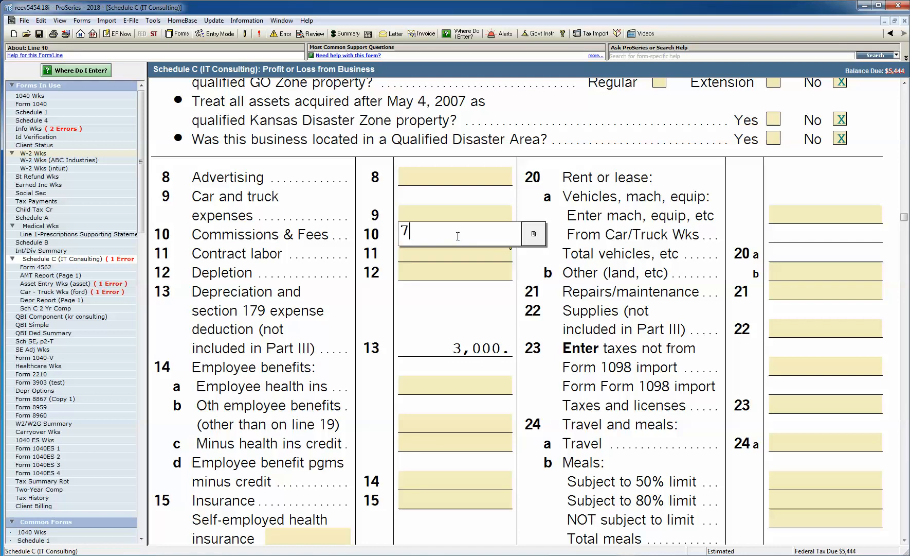
text(500)
right_click(458, 236)
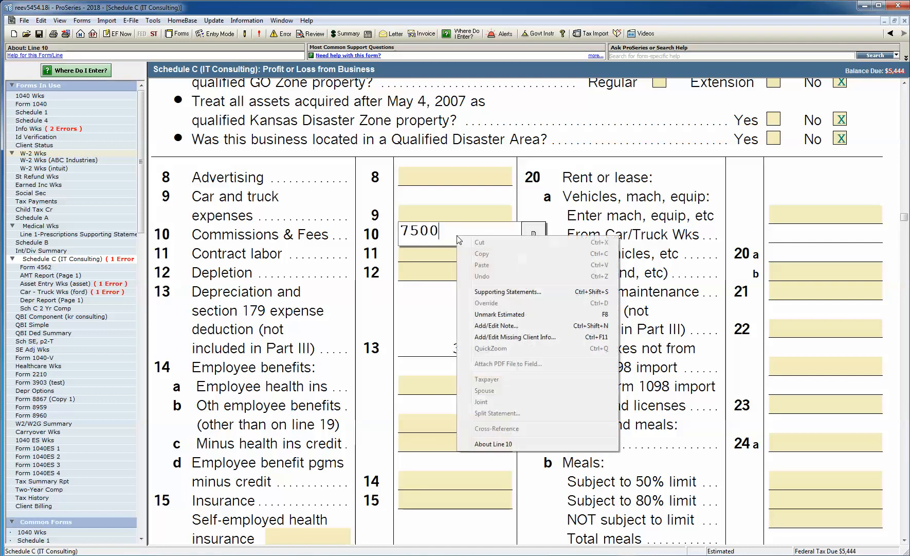
click(492, 317)
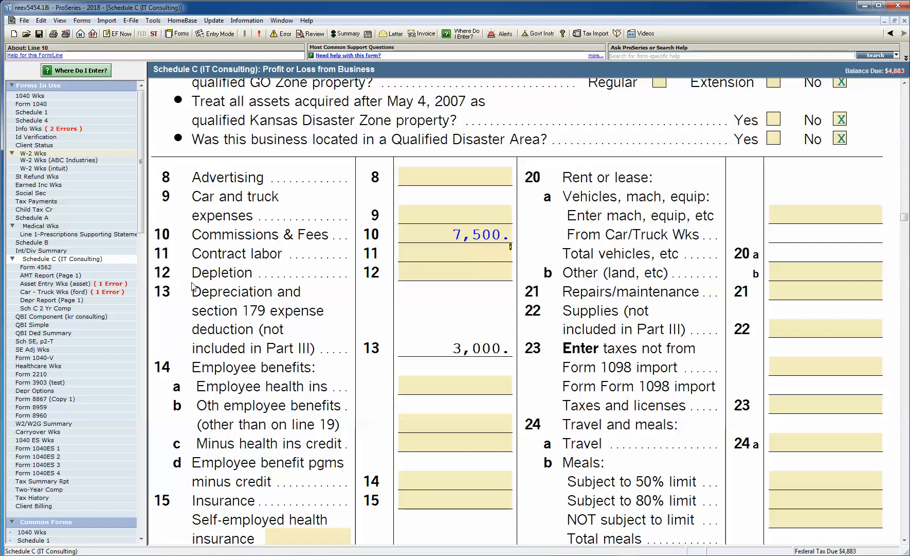
- Go to the error on the Asset Entry Worksheet and answer No for Economic Stimulus - Qualified Property
click(52, 283)
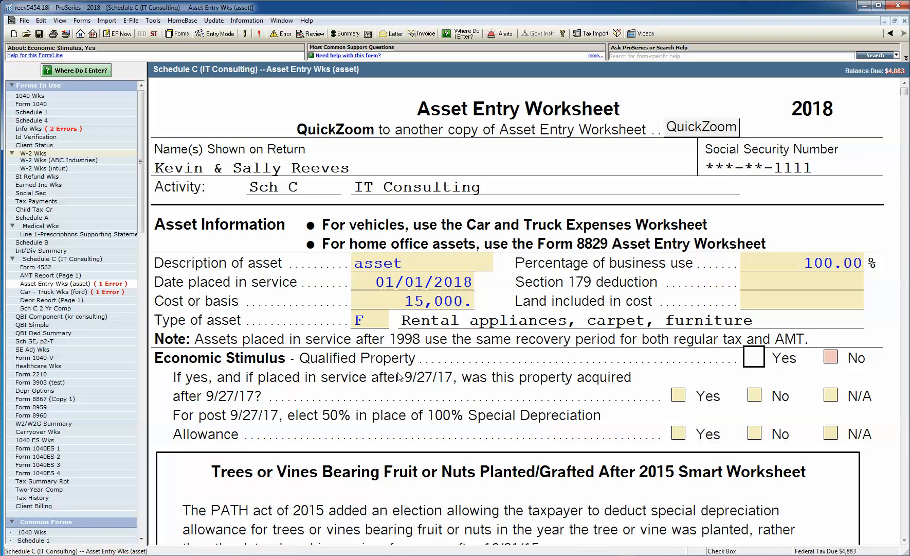
click(831, 357)
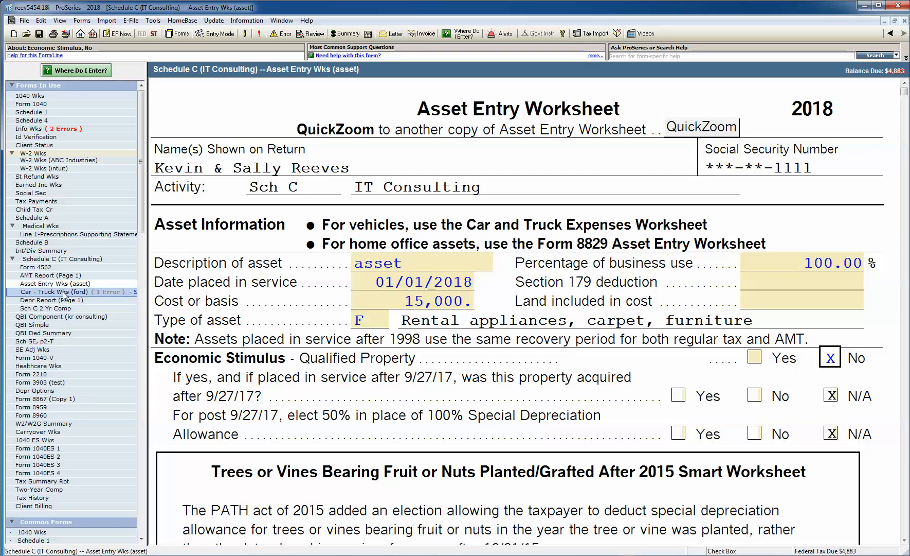
- Open the Car - Truck Worksheet for the ford and set Vehicle 1's date placed in service to 01/01/2018
click(111, 293)
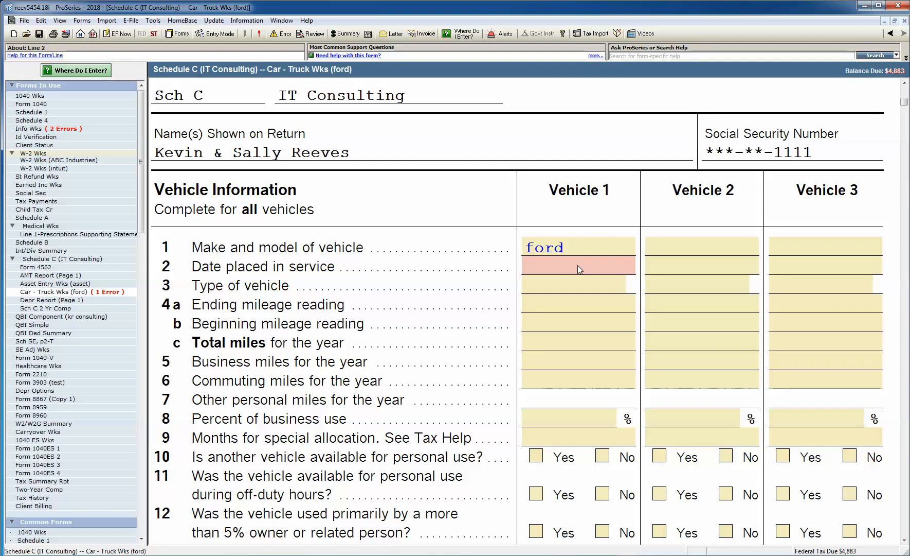
click(578, 264)
text(01/01/2018)
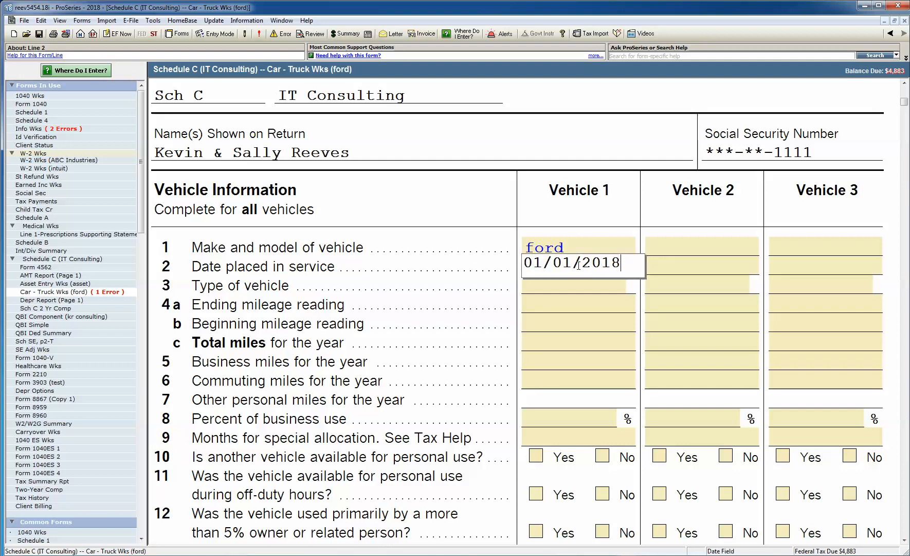
key(Return)
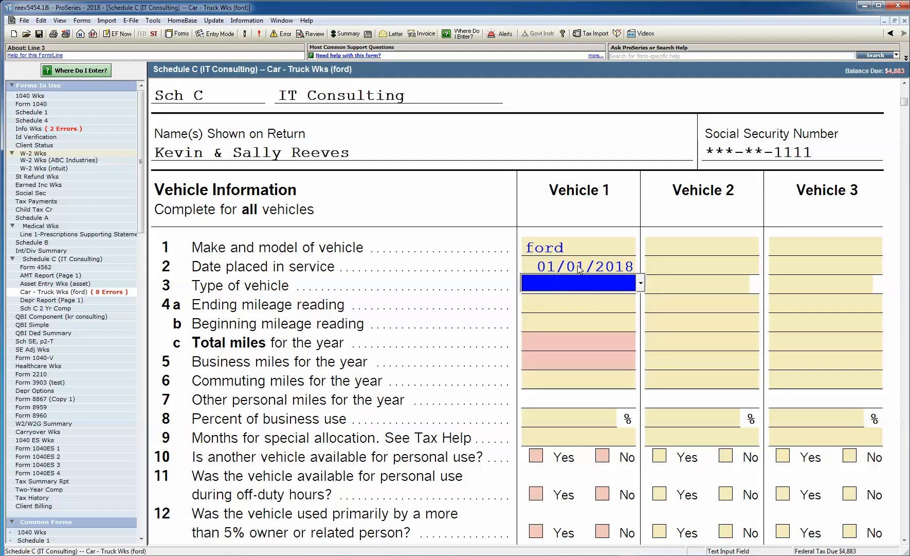
key(Return)
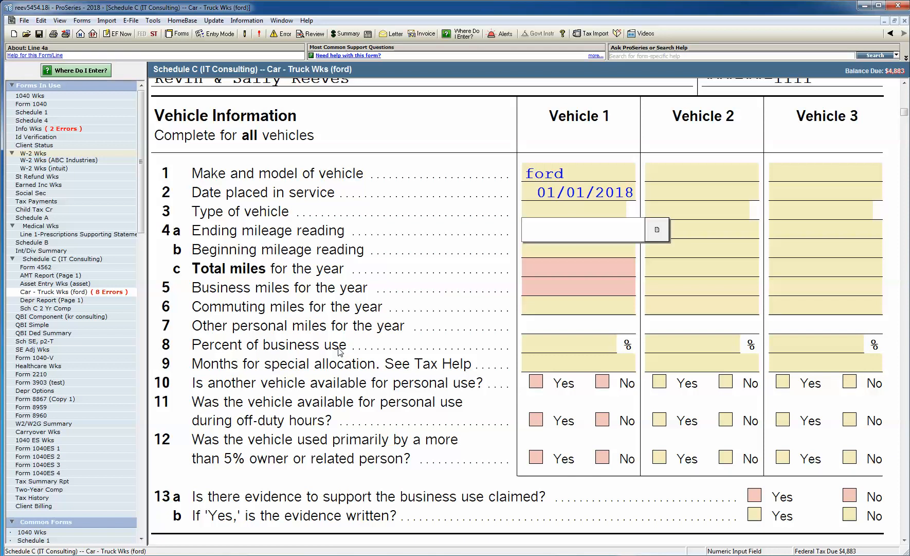
- Close the current return to go back to HomeBase and start a new 2018 US Form 1040: Individual Income Tax Return
click(80, 34)
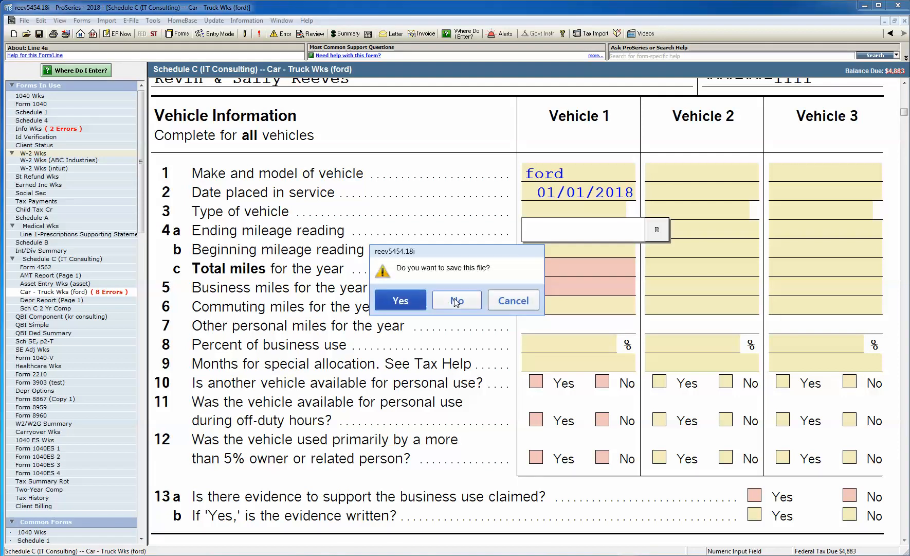
click(376, 299)
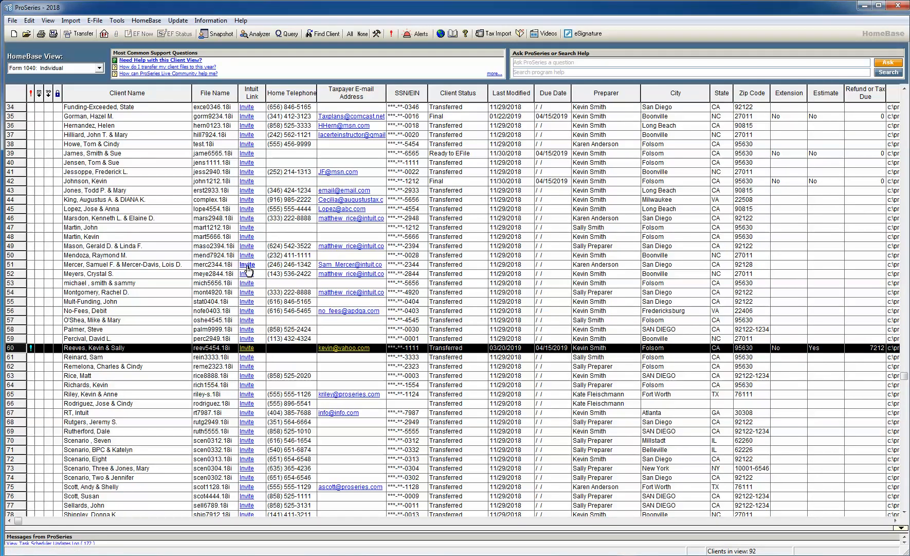
click(13, 34)
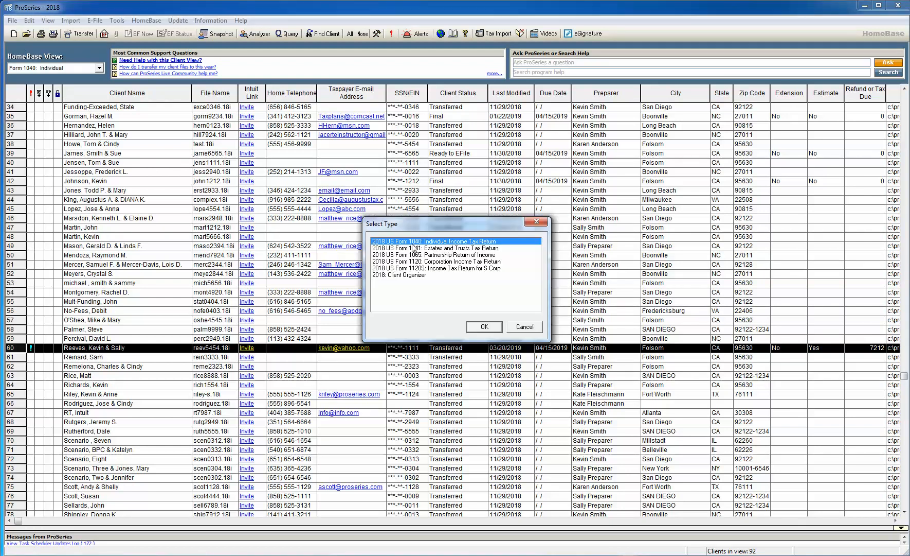
double_click(444, 242)
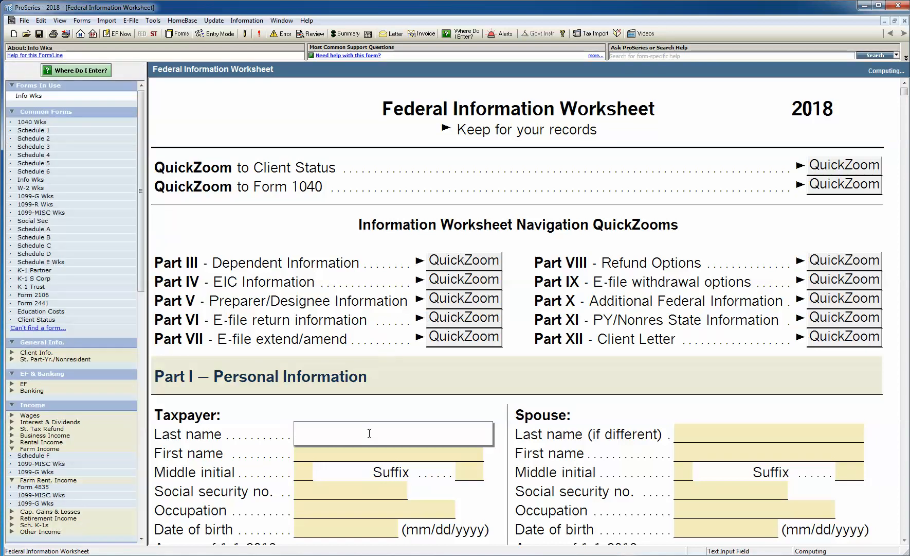
- Enter the taxpayer's last and first name in Part I of the Federal Information Worksheet, leaving middle initial and suffix blank
text(Smith)
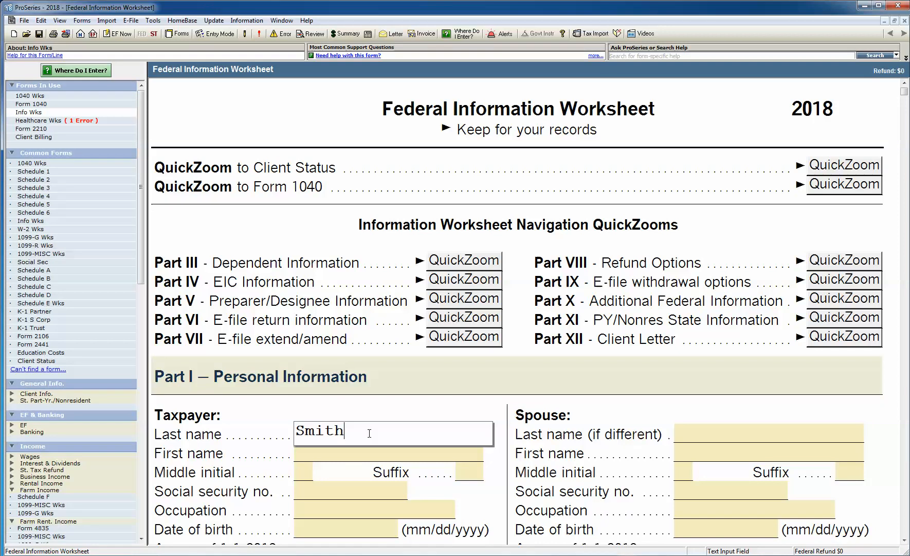
key(Tab)
text(KEvin)
key(BackSpace)
key(BackSpace)
key(BackSpace)
key(BackSpace)
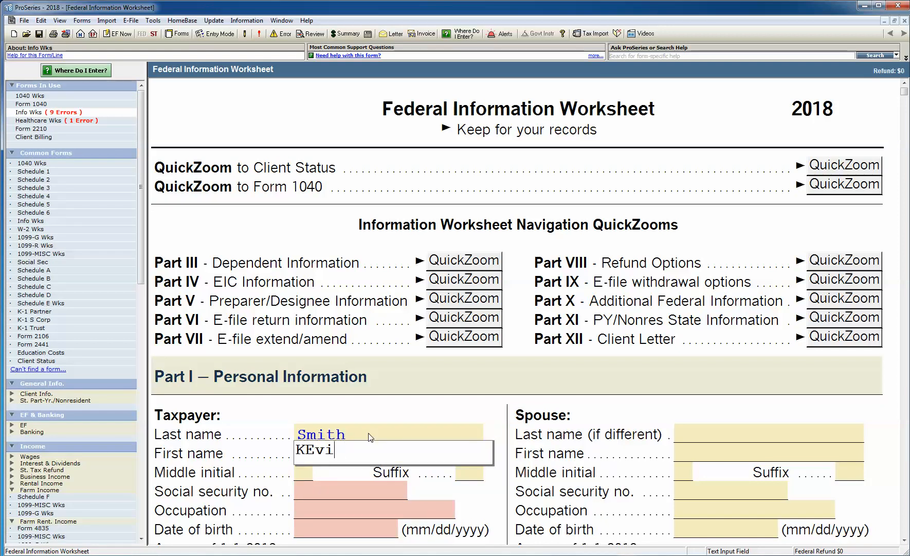
text(evin)
key(Tab)
key(Tab)
key(Tab)
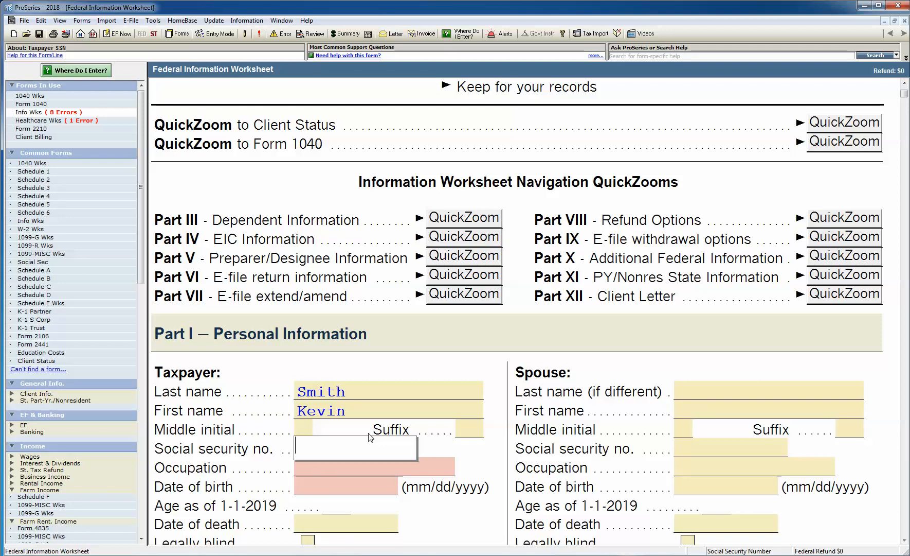
- Enter the taxpayer's social security number, the occupation "sales" and the date of birth
text(325454544)
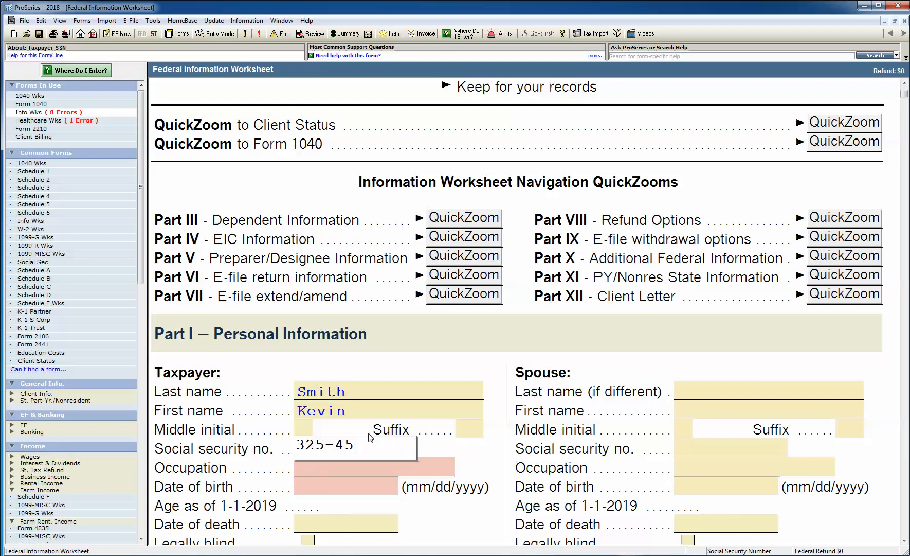
key(Tab)
text(sales)
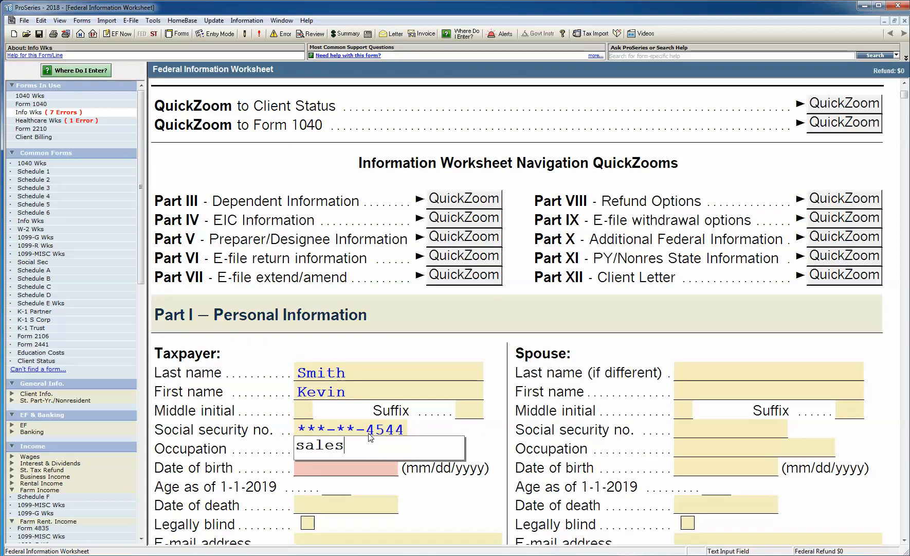
key(Tab)
text(0)
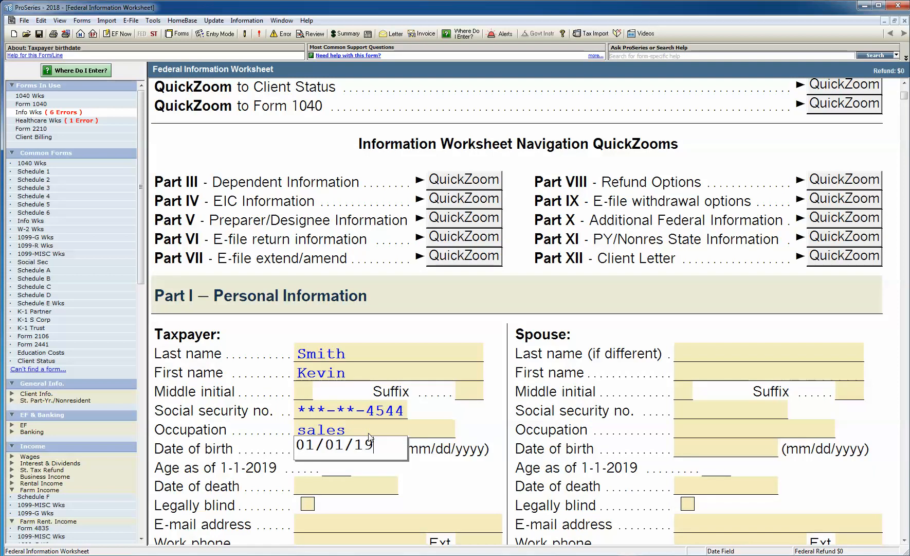
text(1/01/1975)
key(Tab)
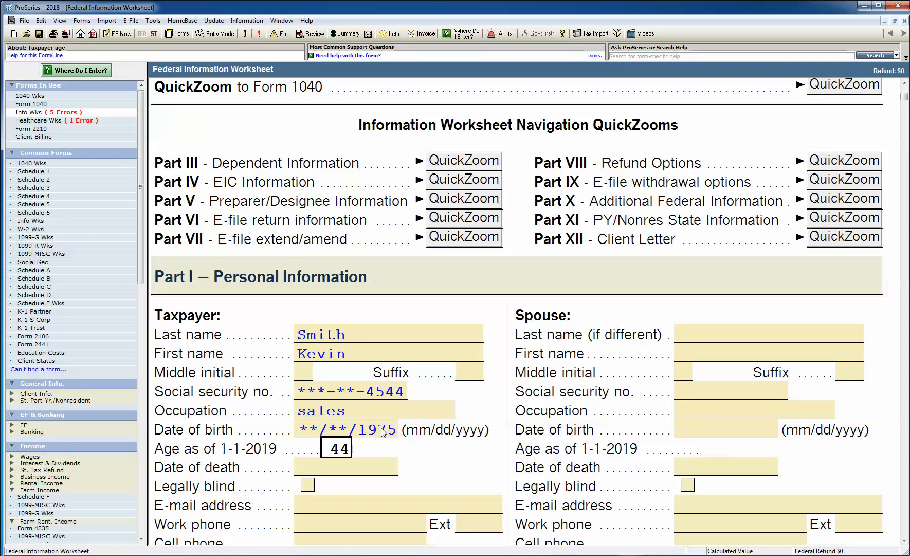
- Fill in the taxpayer's US street address and ZIP code on the Federal Information Worksheet
scroll(394, 446, down, 4)
scroll(394, 444, down, 1)
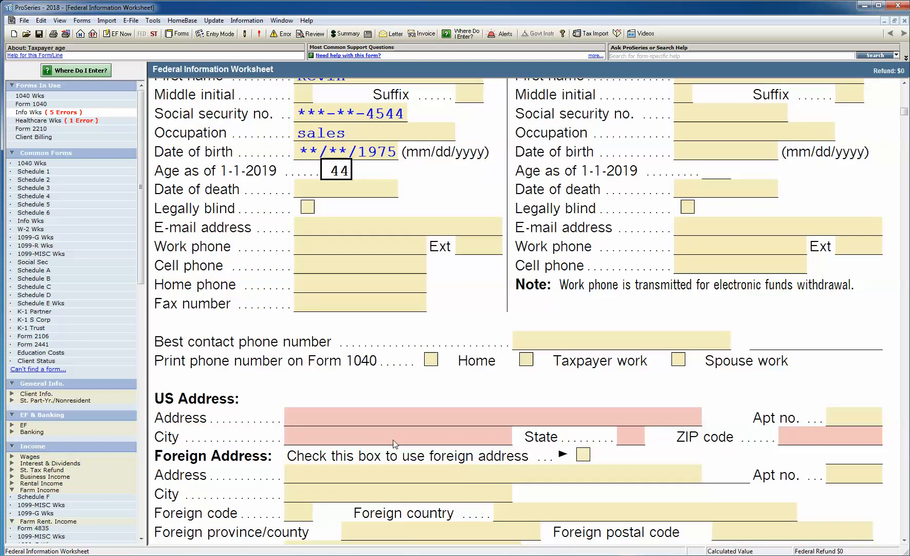
click(393, 418)
text(105)
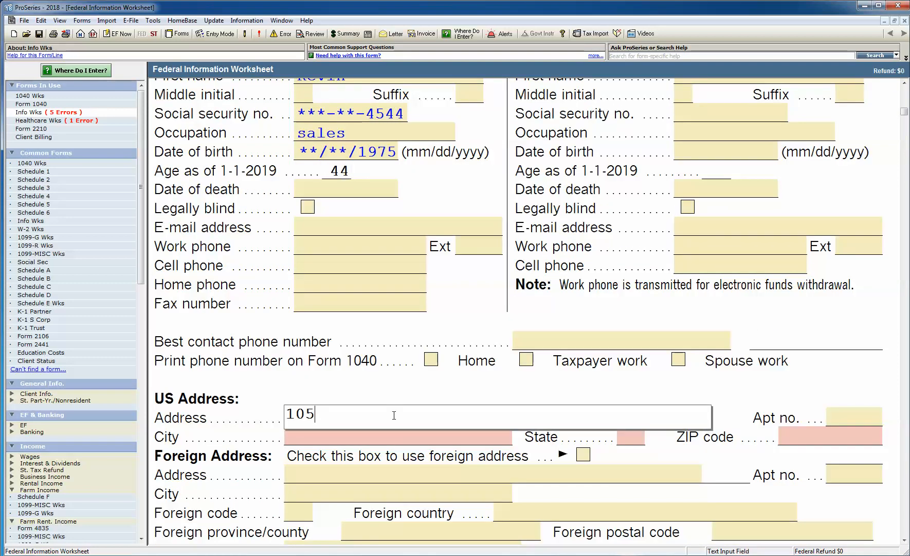
text( Main)
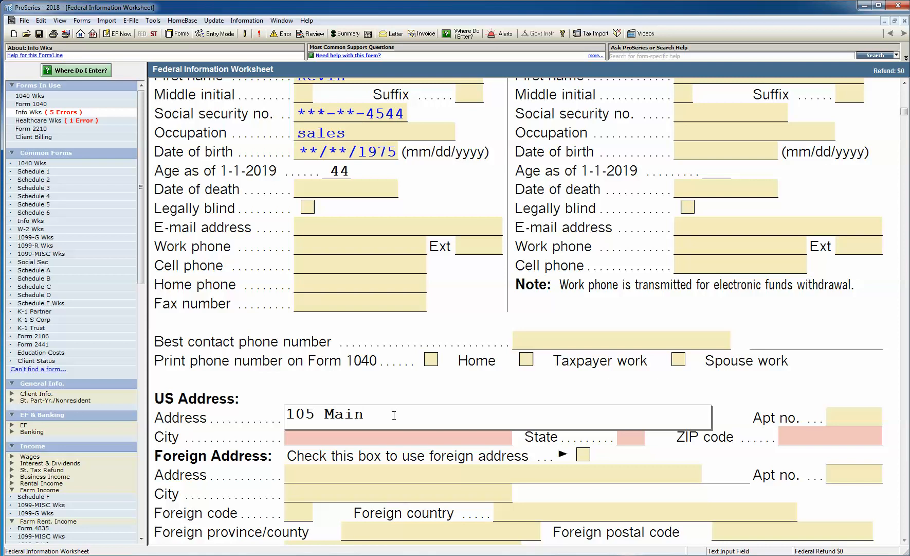
key(Tab)
text(9)
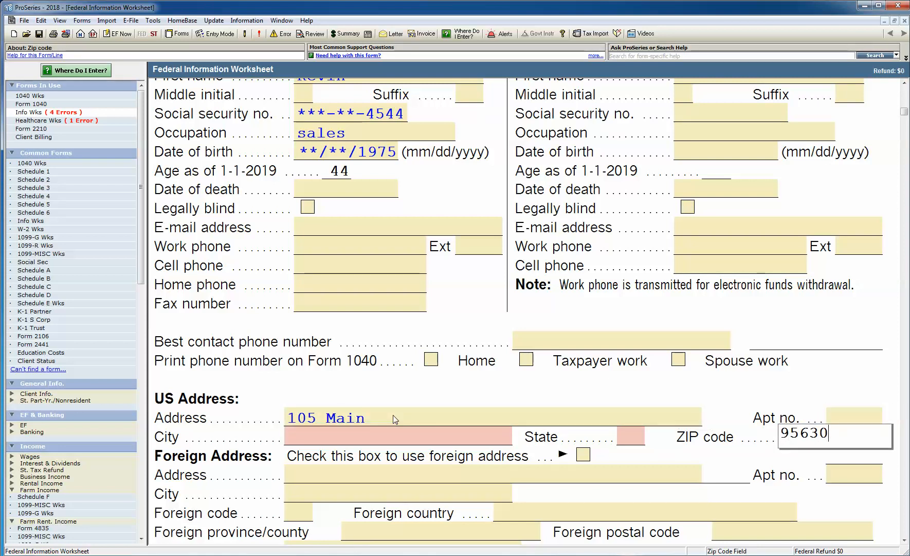
key(Tab)
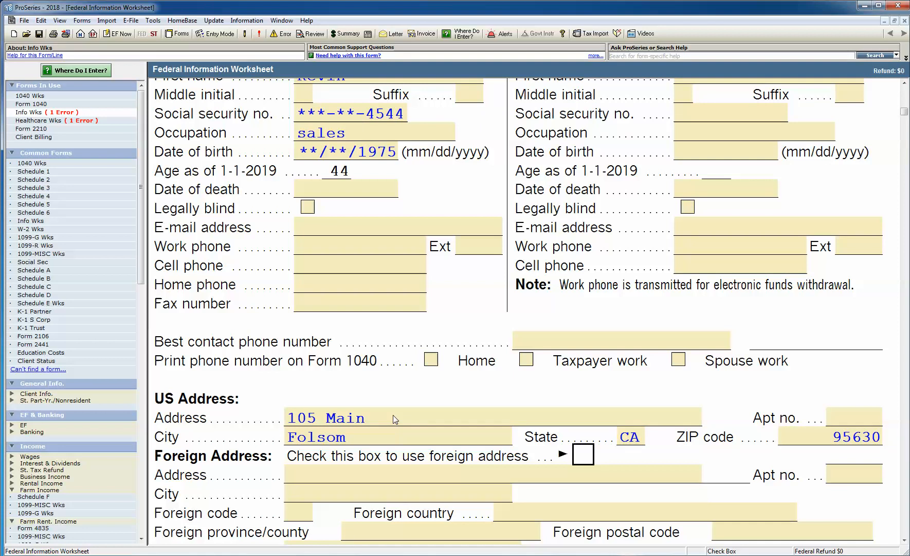
- Set the federal filing status in Part II to Single
scroll(652, 451, down, 3)
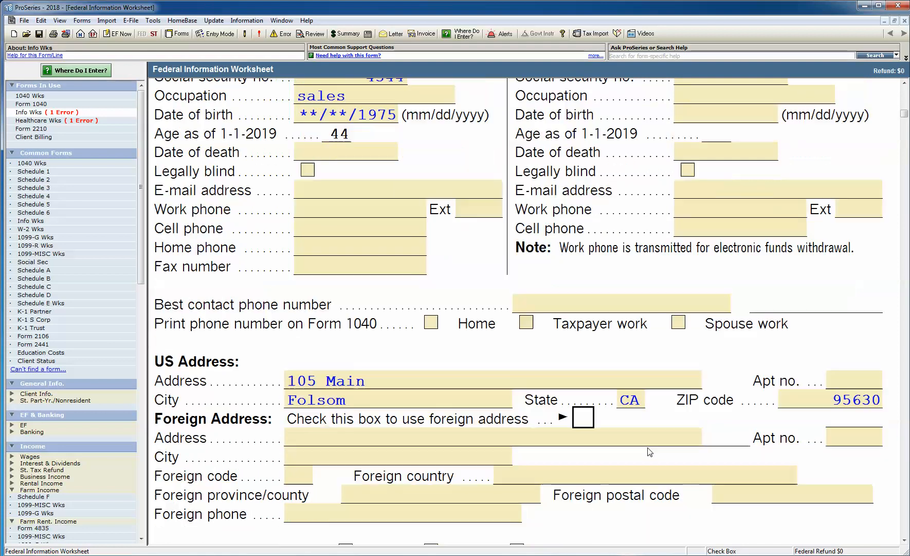
scroll(652, 451, down, 8)
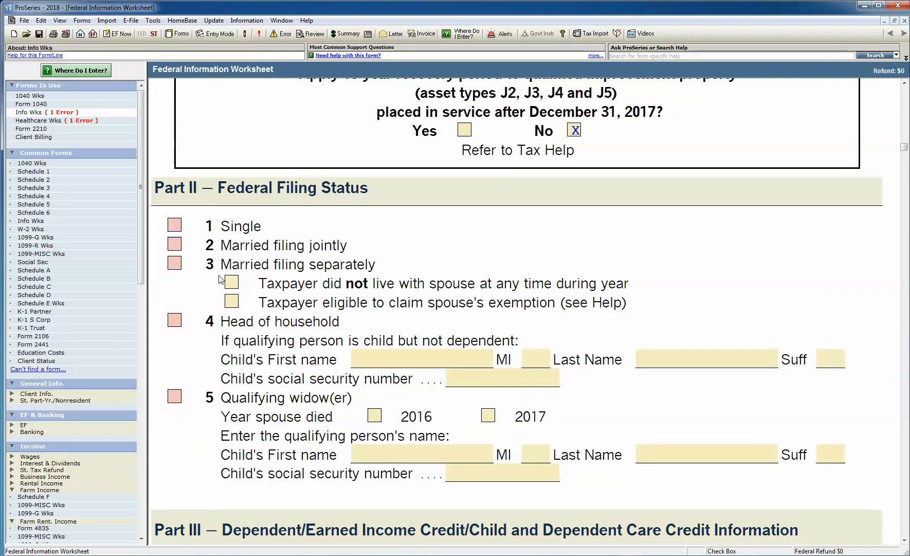
click(175, 226)
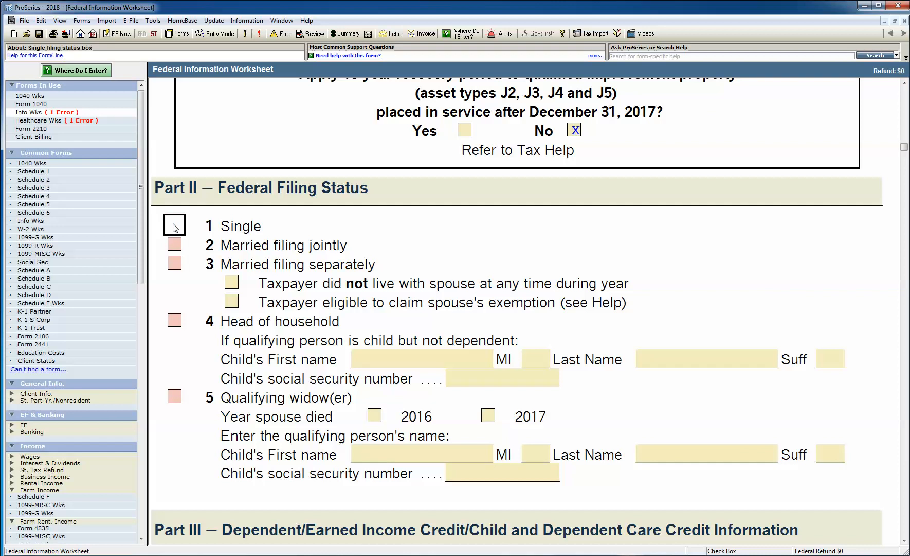
- Create a new Form W-2 Worksheet for the employer Intuit and enter the employer's EIN
scroll(367, 271, down, 7)
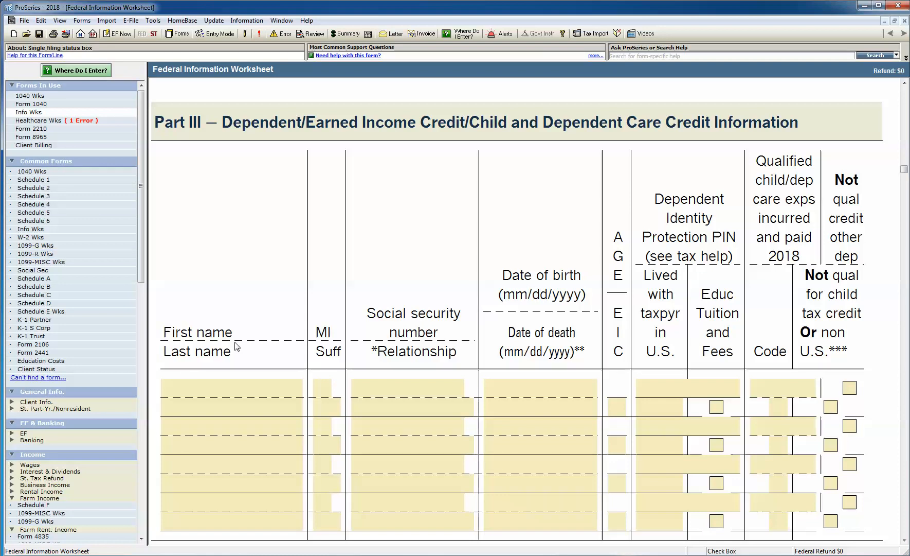
click(31, 237)
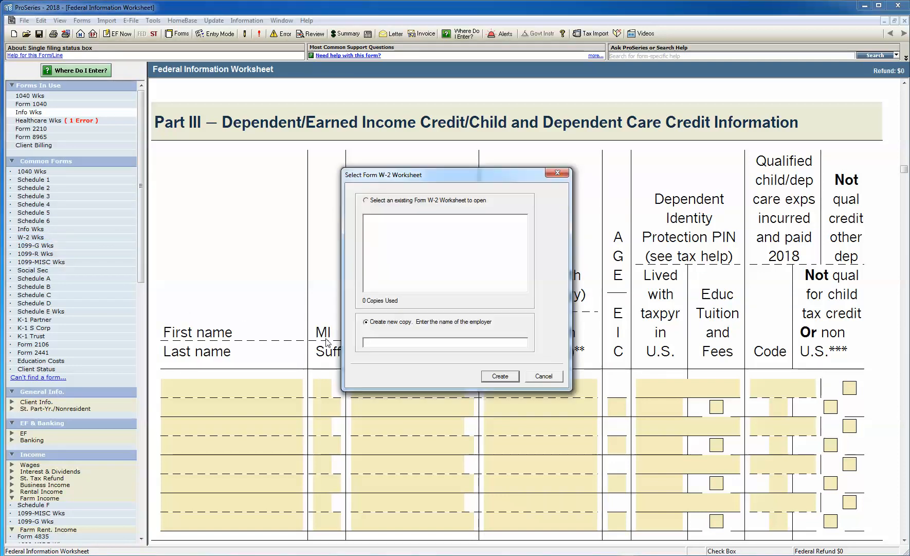
text(Intuit)
key(Return)
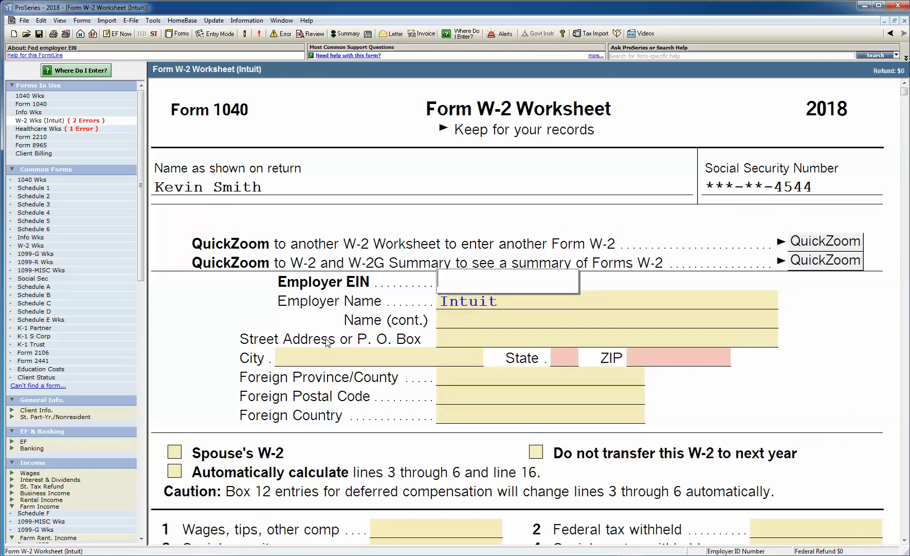
text(12-3456789)
key(Return)
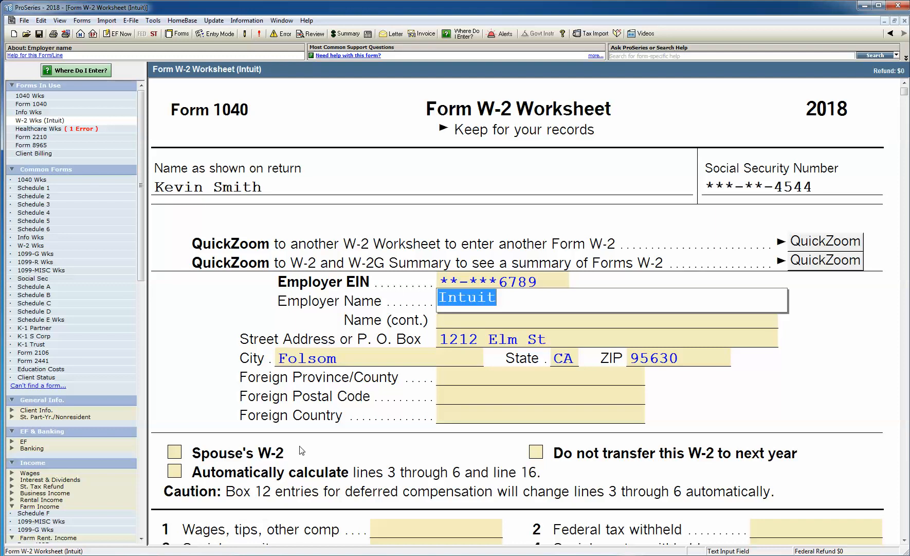
- Turn on automatic calculation of lines 3 through 6 and 16, then enter wages of 85000 and federal tax withheld of 12000
scroll(301, 452, down, 3)
click(175, 342)
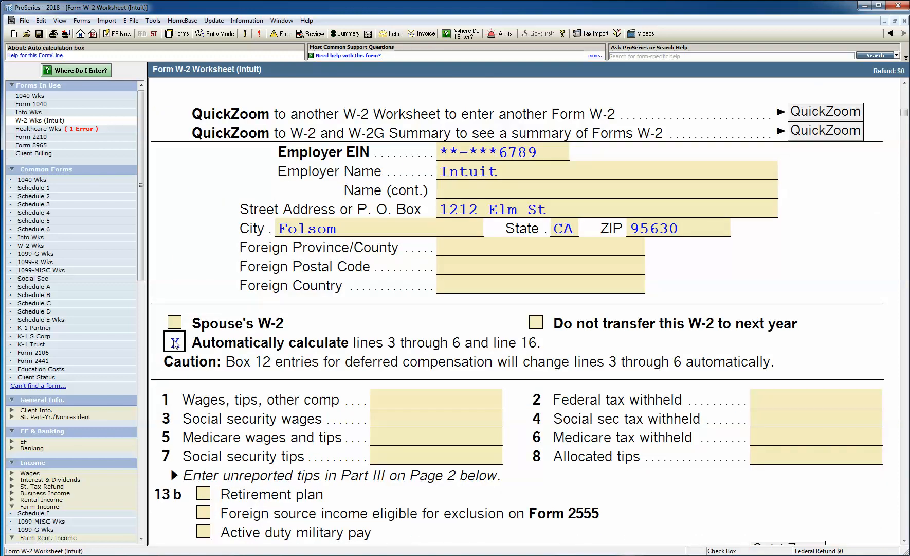
click(403, 394)
text(85000)
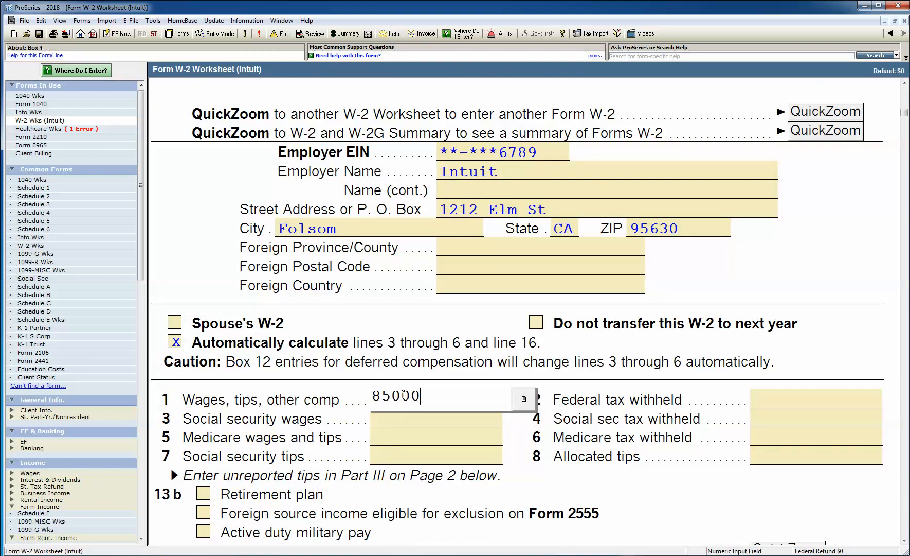
key(Tab)
text(12000)
key(Tab)
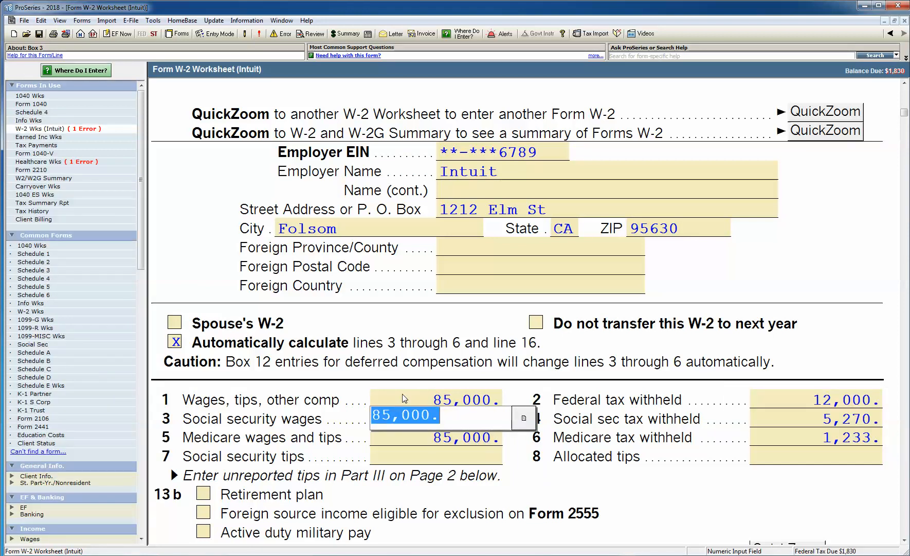
- Open Schedule B and add the payer "Bank of america" with Box 1 interest of 50 to the Interest Income Smart Worksheet
click(33, 361)
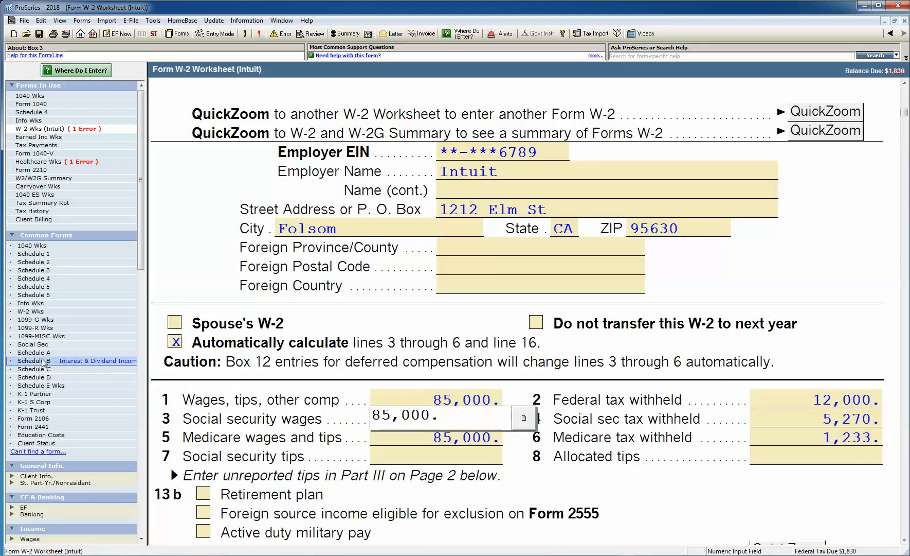
scroll(232, 332, down, 5)
click(250, 362)
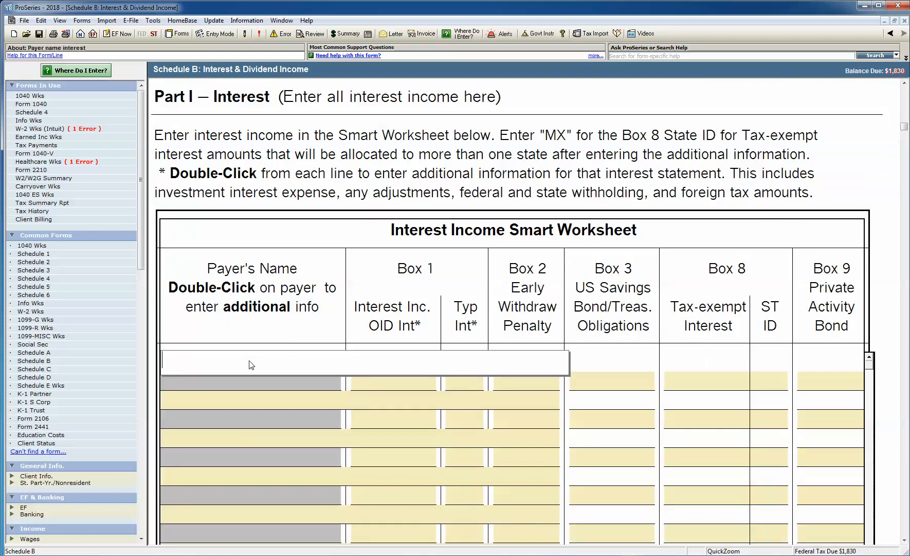
text(Bank of america)
key(Tab)
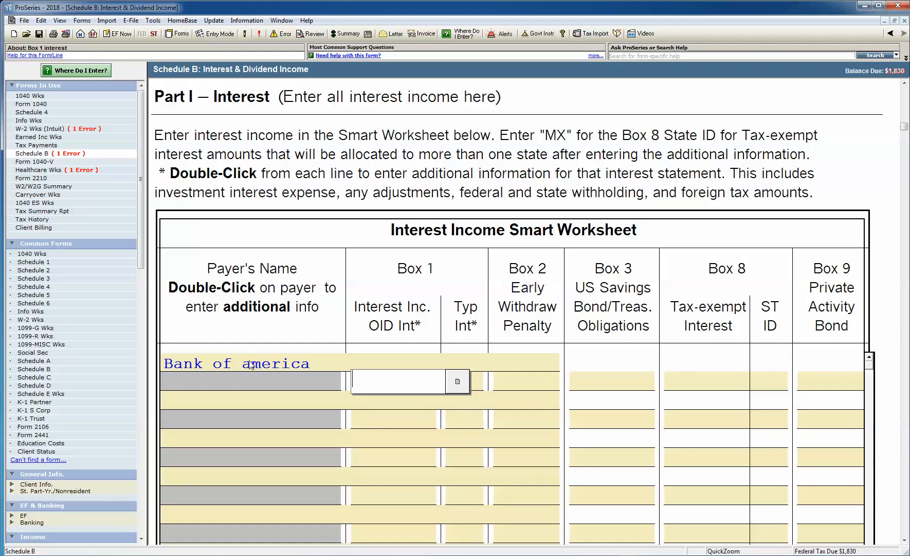
text(50)
key(Return)
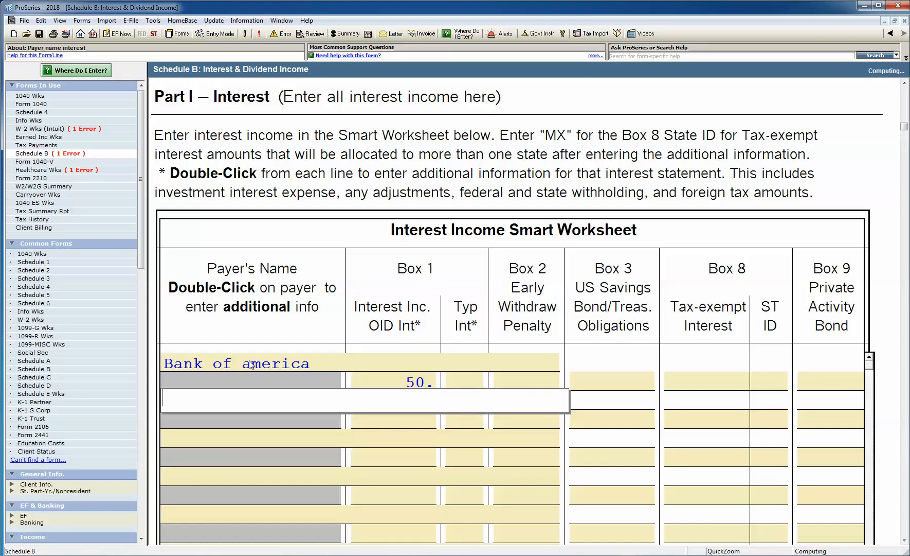
- Add the payer "Alliant credit union" with Box 1 interest of 150 to the Interest Income Smart Worksheet
text(Alliant credit union)
key(Tab)
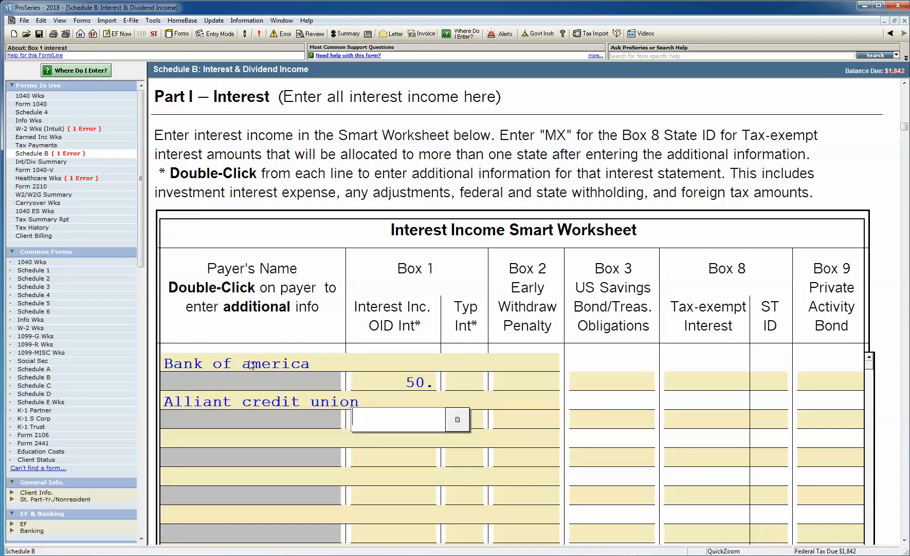
text(150)
key(Tab)
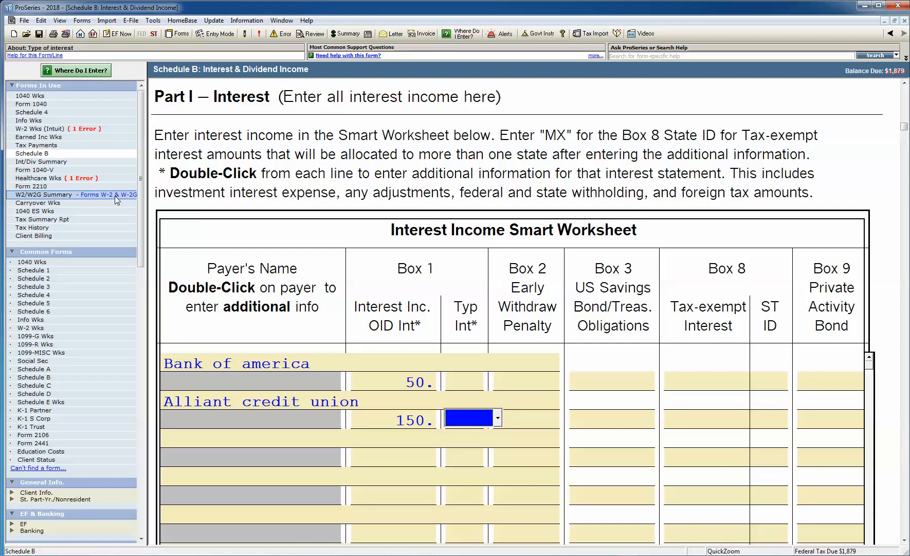
- Resolve the remaining errors by entering the employer's state ID on the W-2 and marking Yes for full-year health insurance on the Healthcare Entry Sheet
click(85, 129)
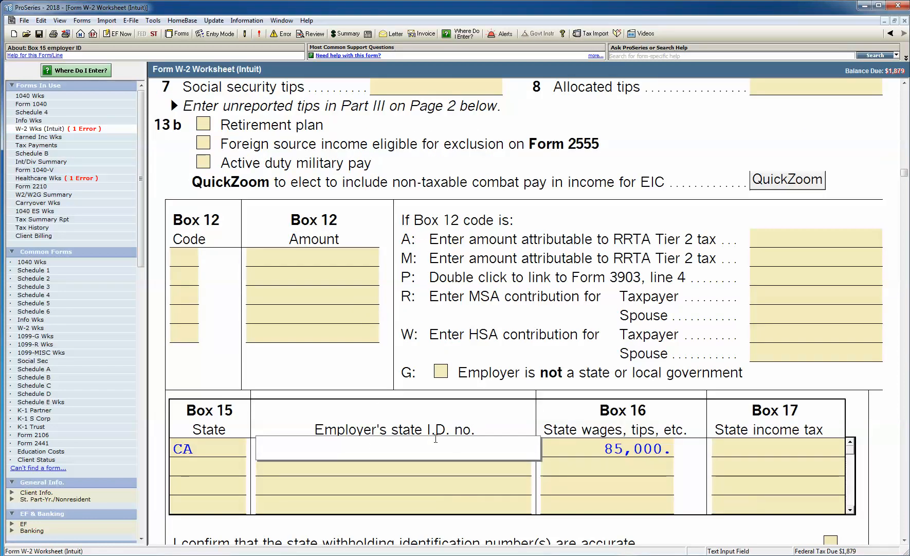
text(5454545)
key(Tab)
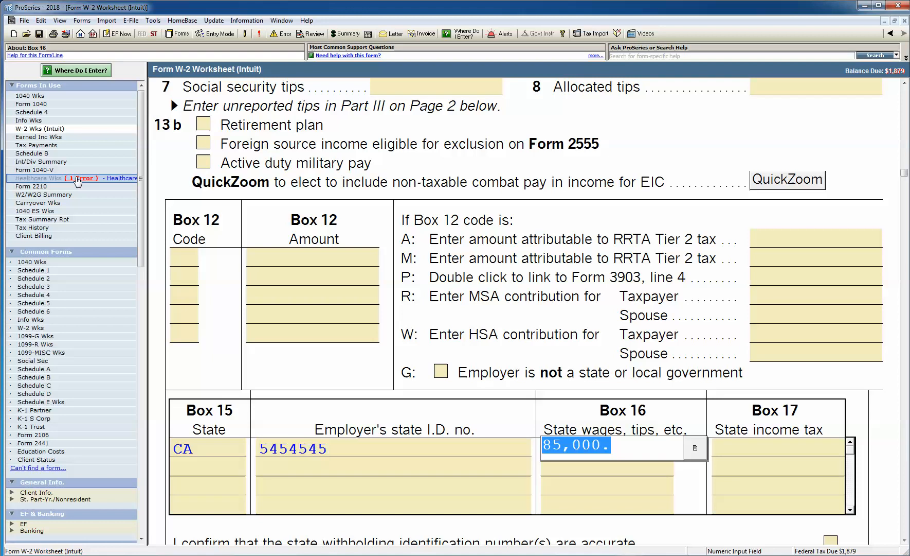
click(79, 178)
key(x)
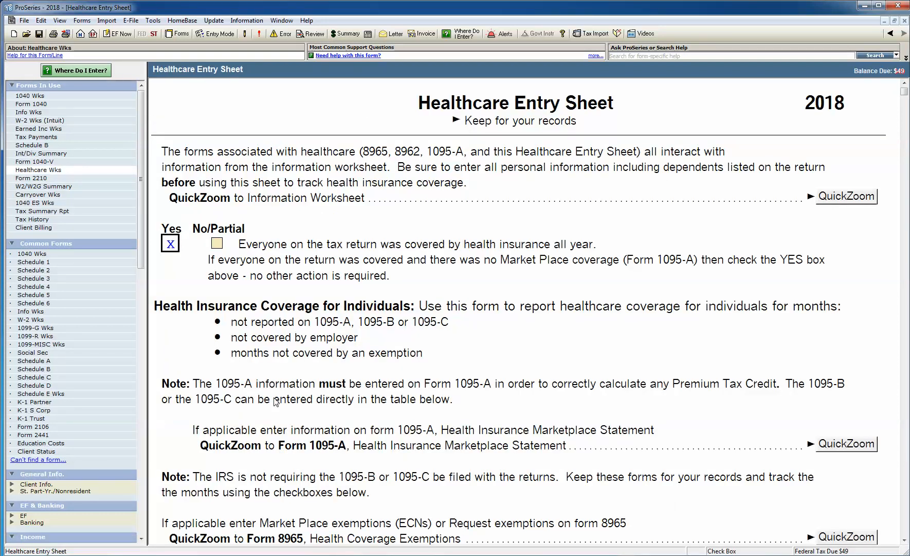
- Create a new Schedule C for the business biz1 and enter gross receipts of 65000 on line 1a
click(32, 377)
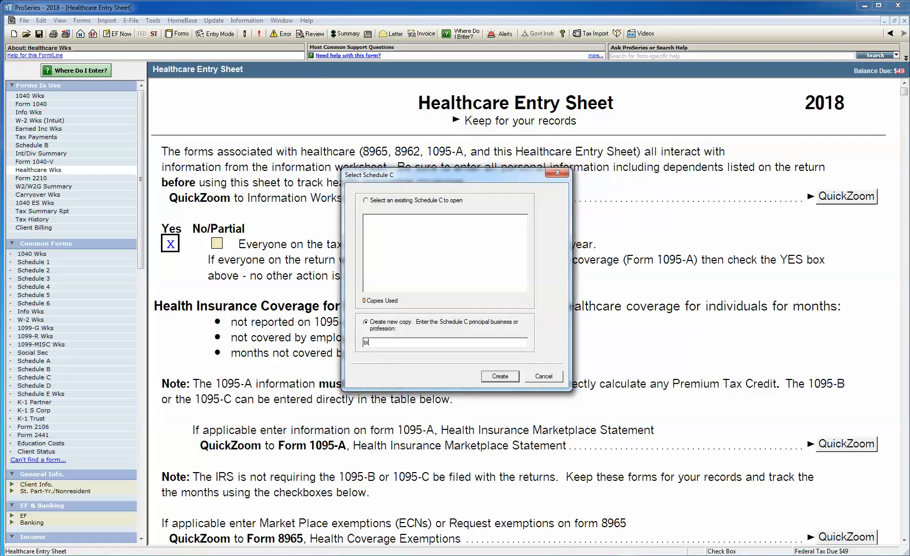
key(Return)
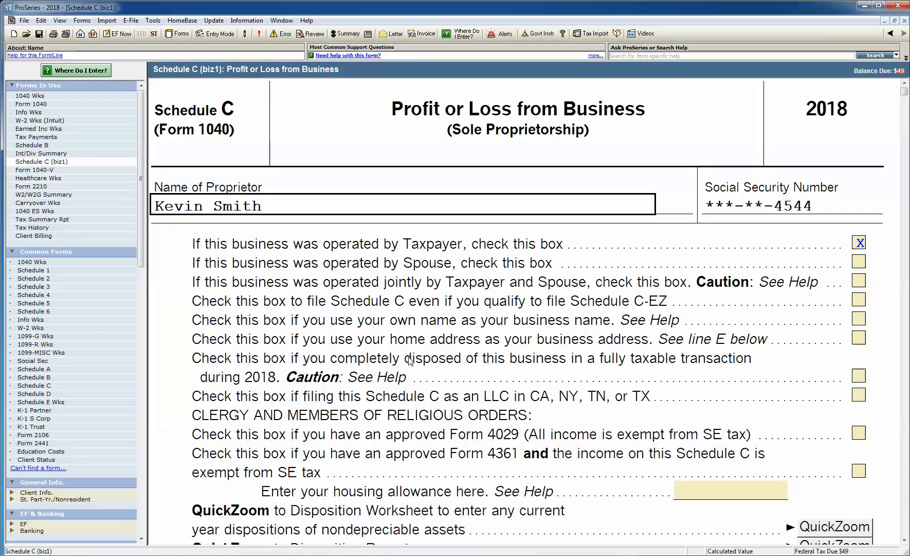
scroll(412, 360, down, 10)
scroll(439, 358, down, 10)
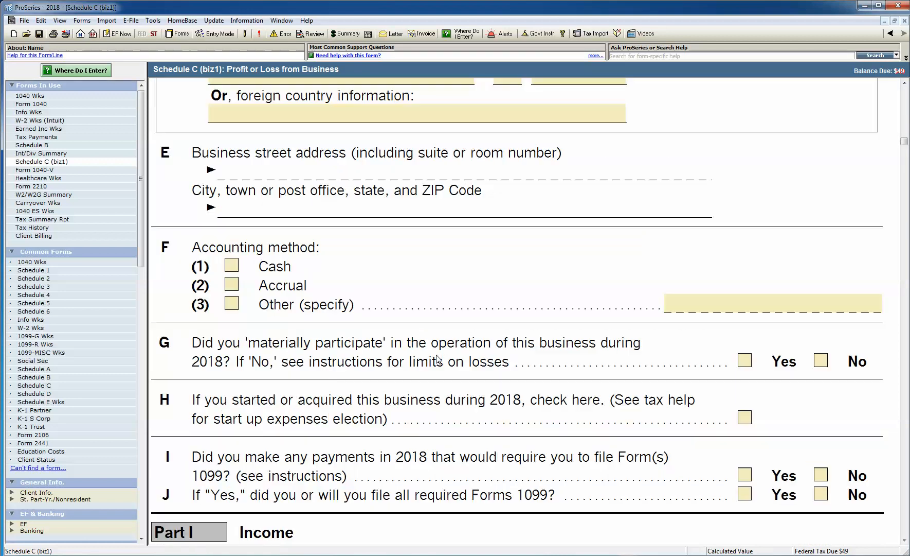
click(675, 326)
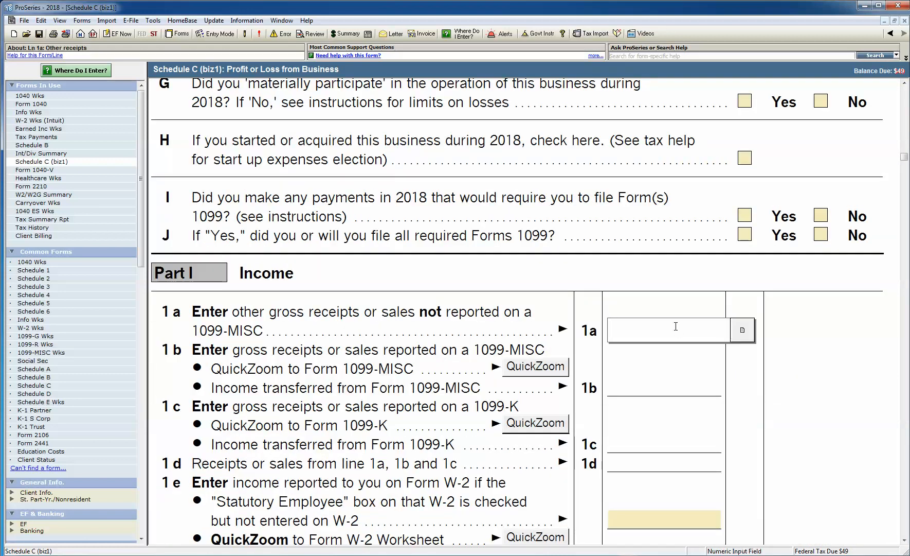
text(65000)
key(Tab)
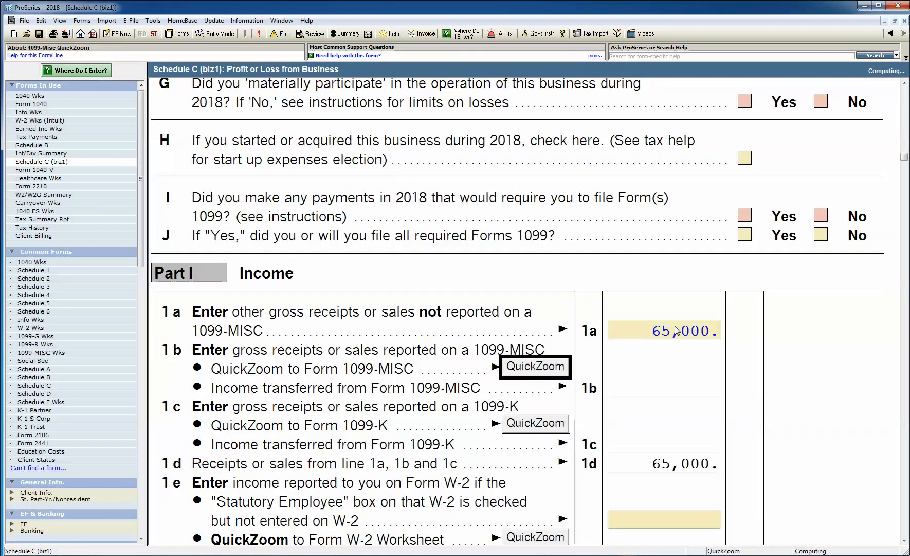
- On Schedule C, set the accounting method to Cash, material participation to Yes and payments requiring Form 1099 to No
scroll(677, 331, up, 2)
scroll(678, 331, up, 2)
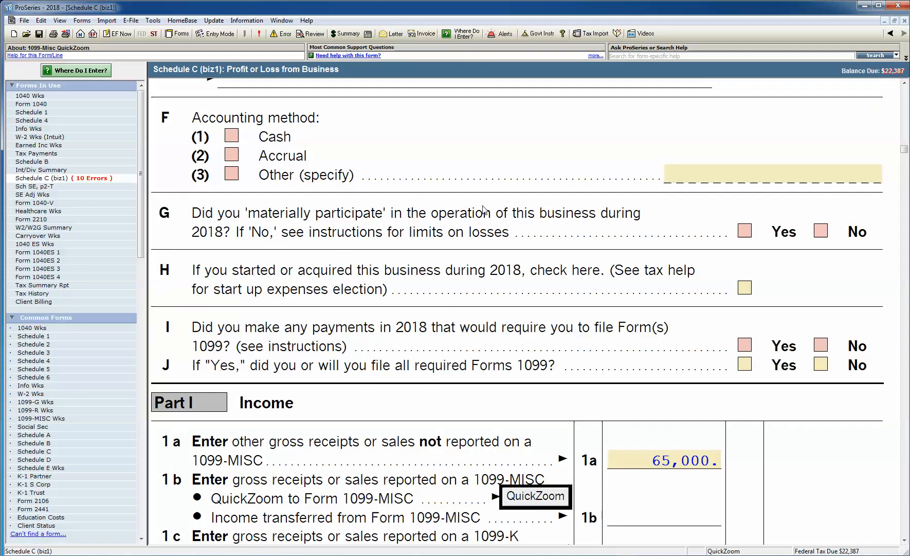
click(234, 137)
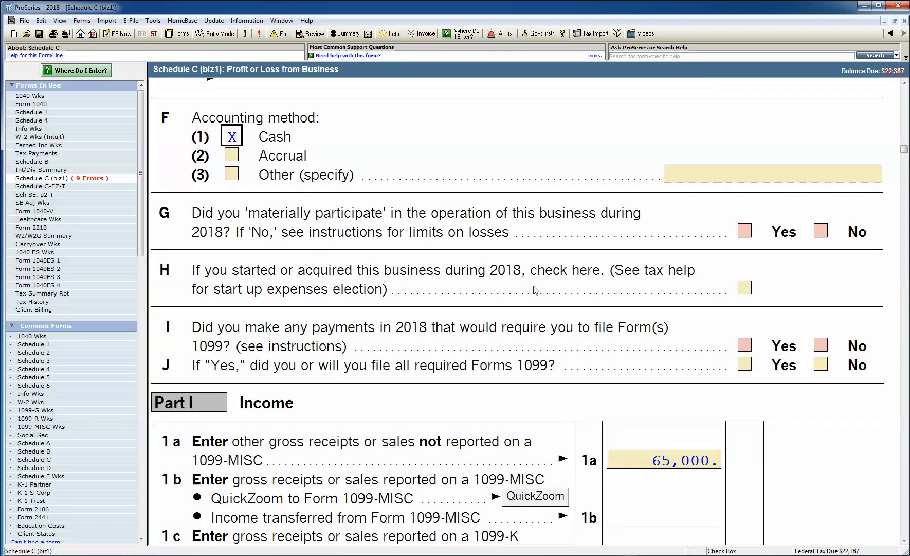
click(745, 233)
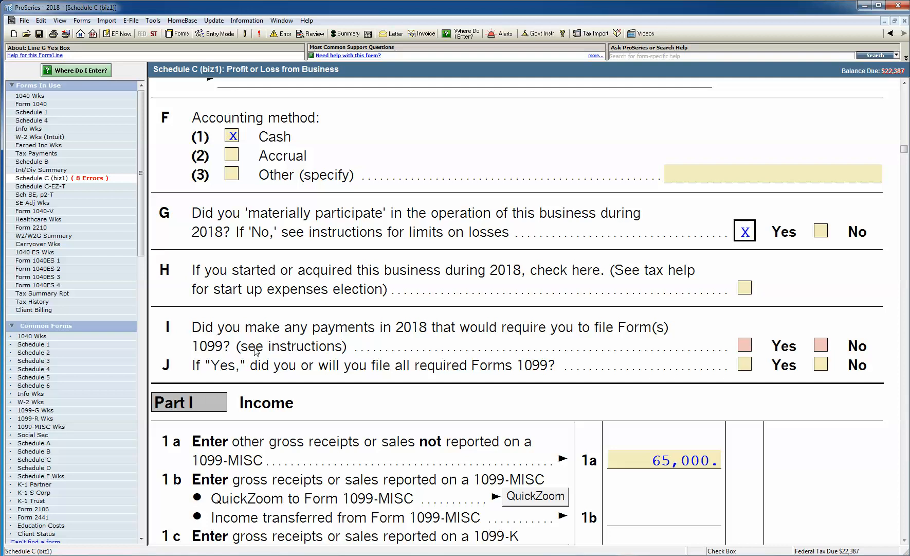
click(821, 345)
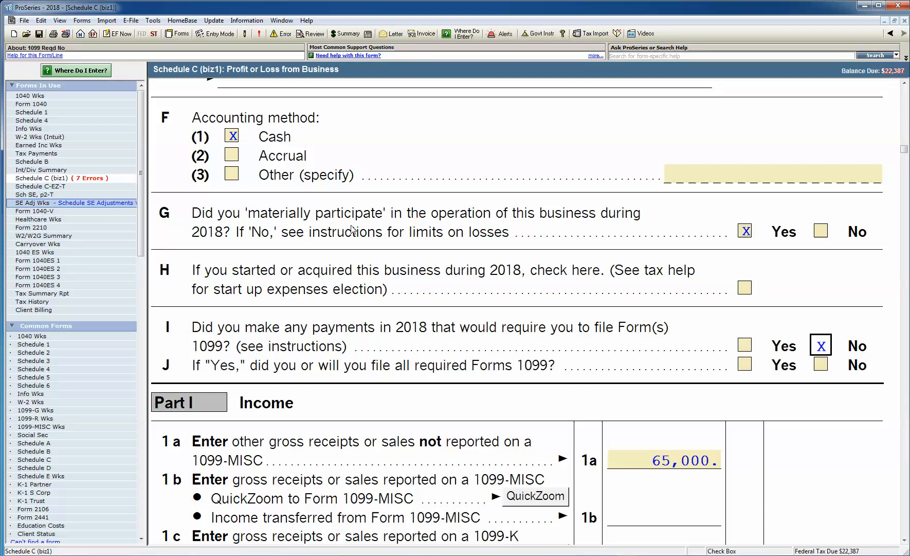
scroll(371, 387, down, 5)
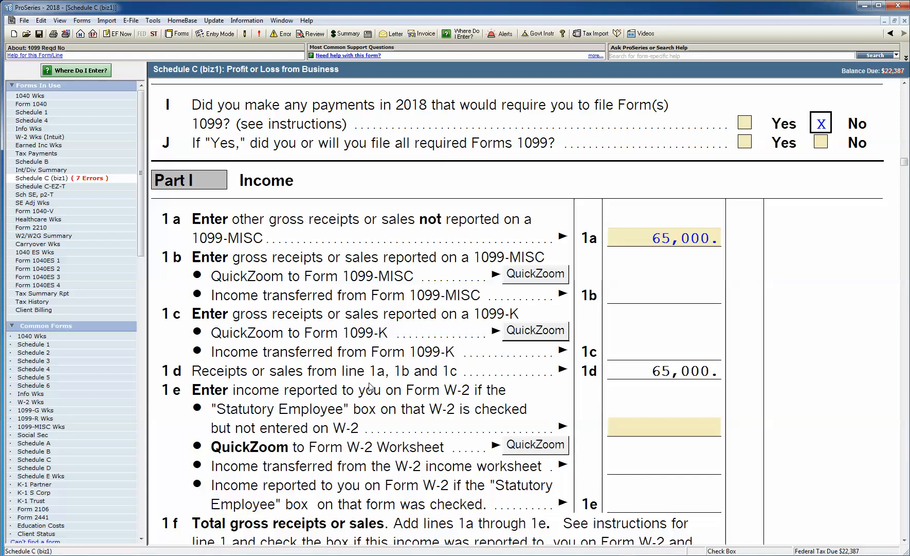
- Return to HomeBase and save the new individual return under the proposed file name
click(82, 35)
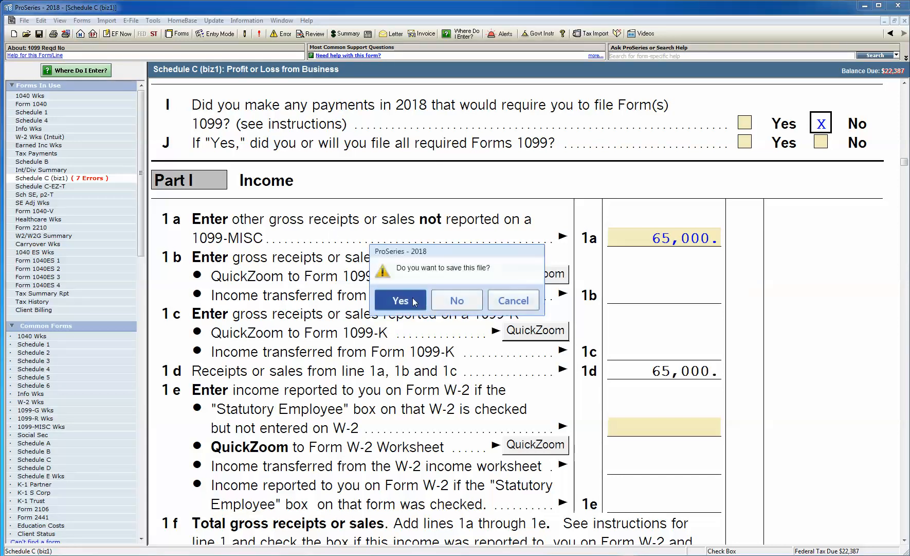
click(400, 300)
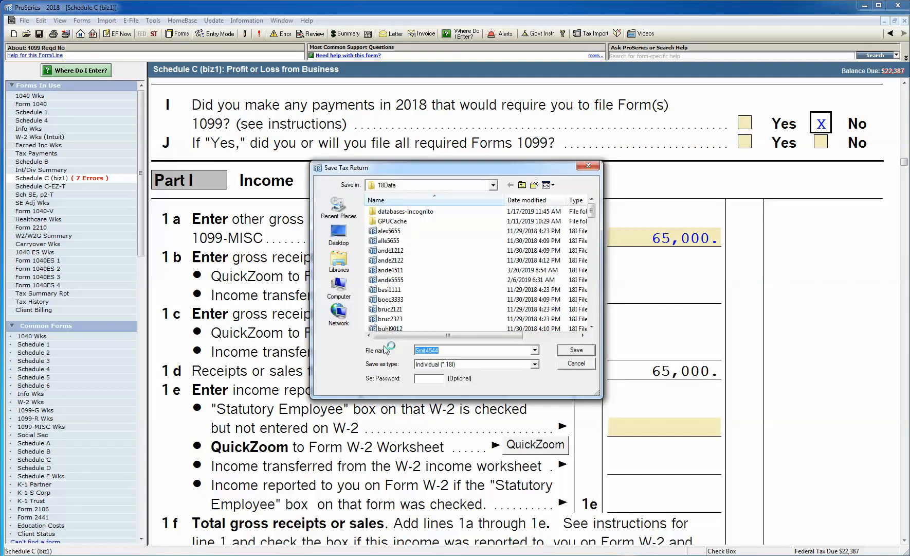
click(570, 351)
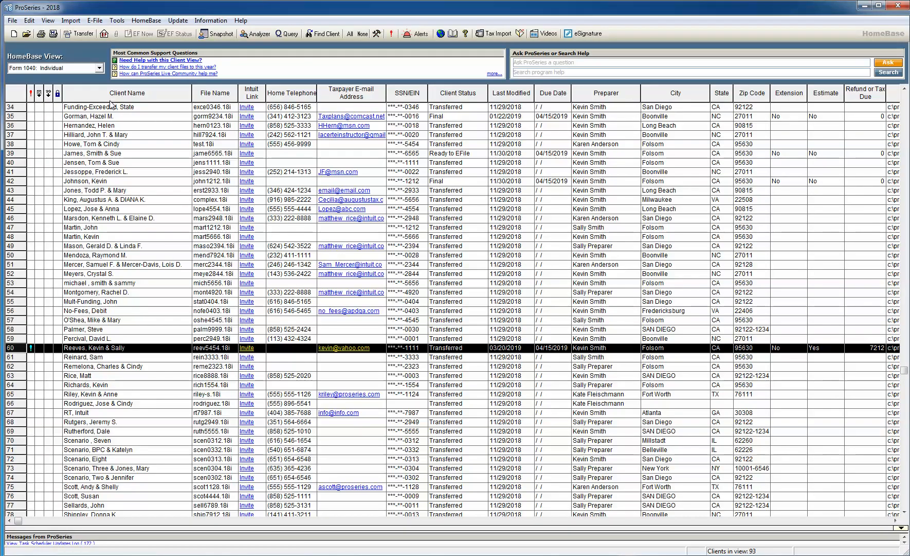
- Switch the HomeBase view to EF Center and try the e-signature request for a pending federal return marked for EF
click(99, 68)
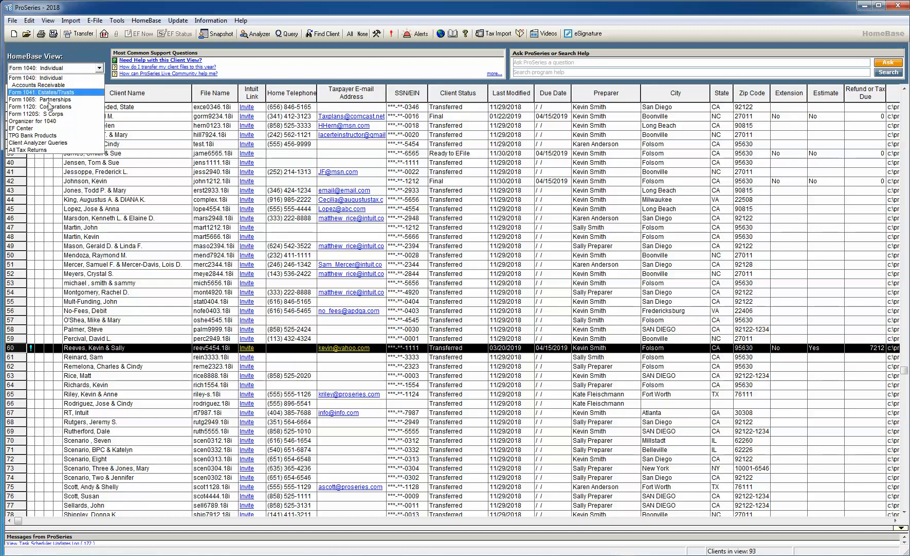
click(23, 128)
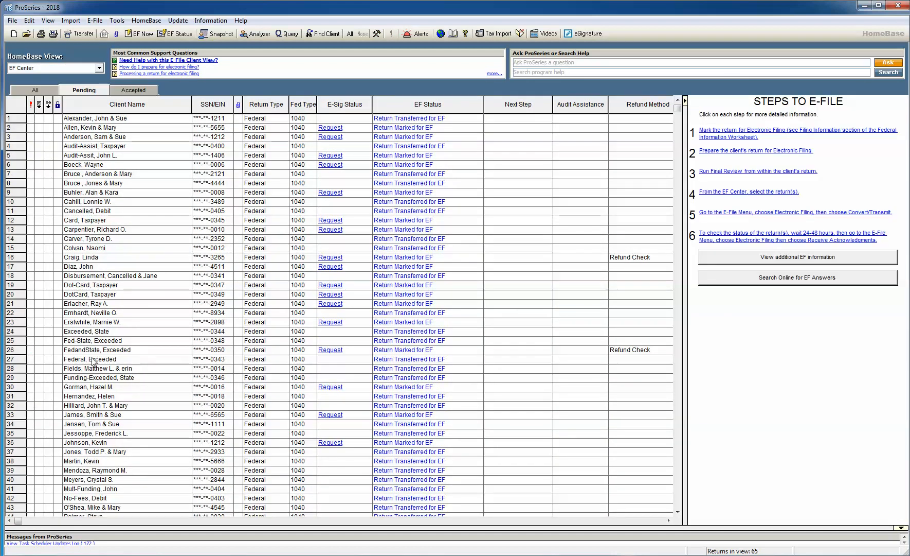
click(96, 359)
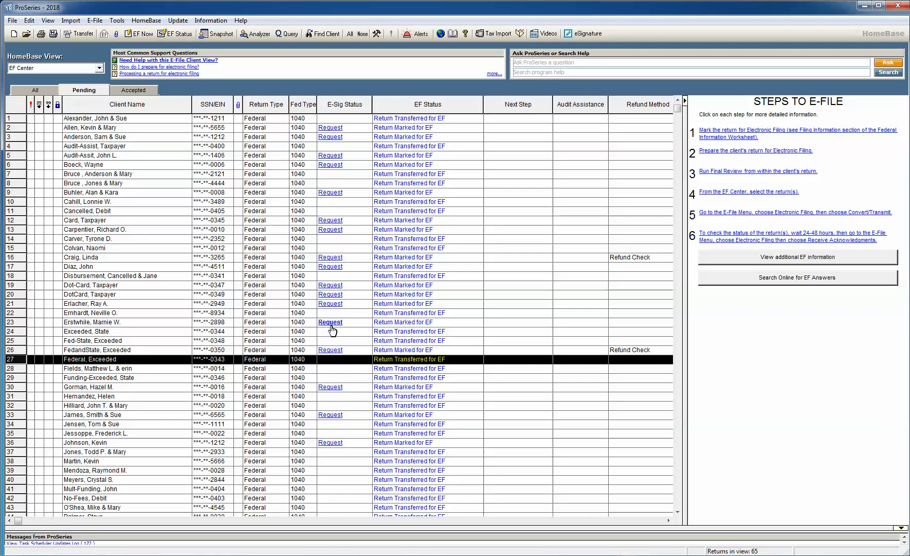
click(325, 322)
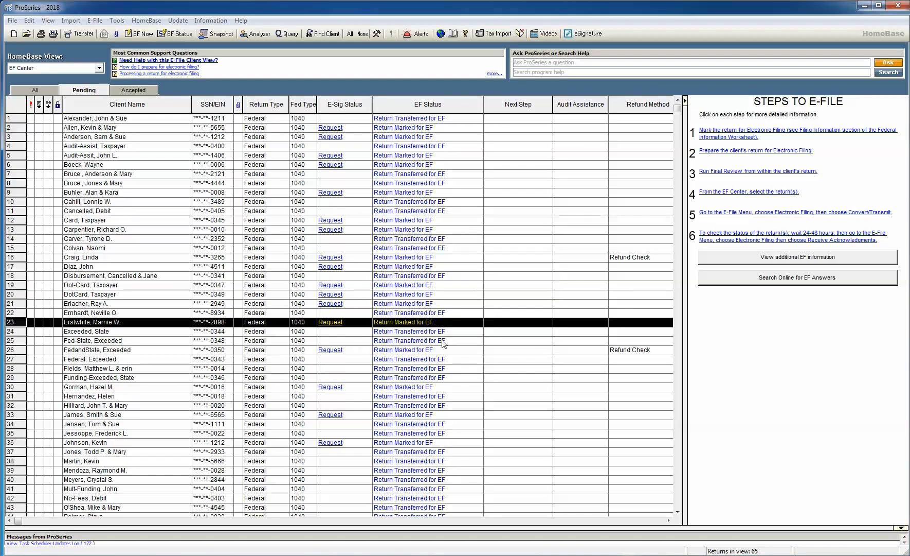
click(456, 300)
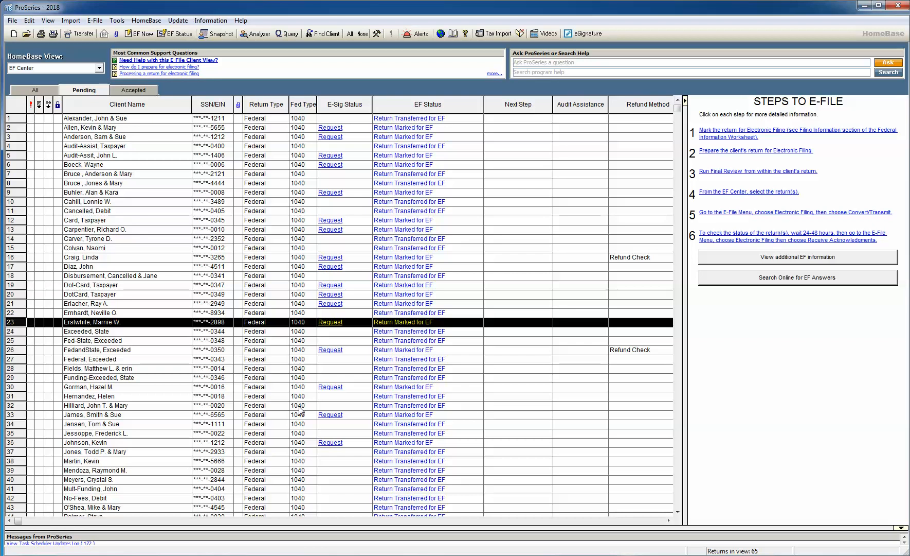
- Restore the Form 1040: Individual view in HomeBase and look over the Tax Import and Financial Institution Download options
click(99, 68)
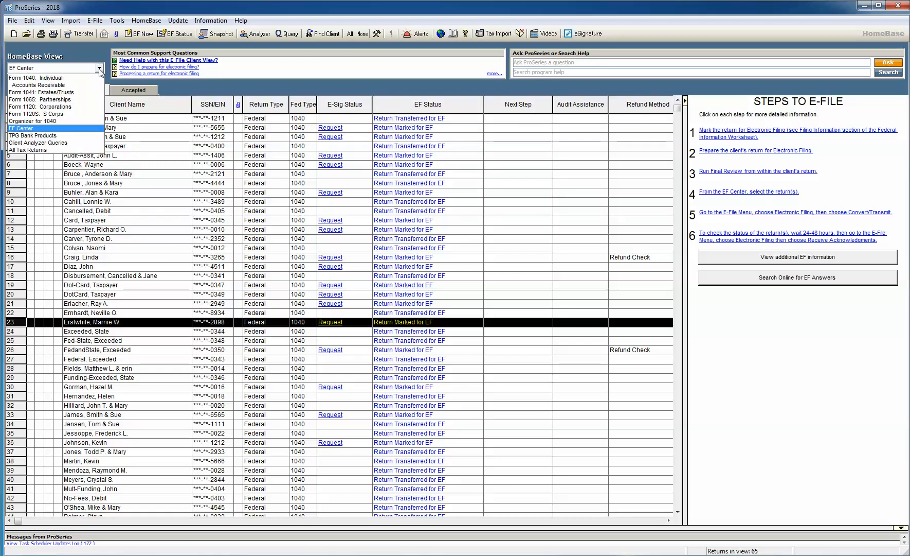
click(82, 77)
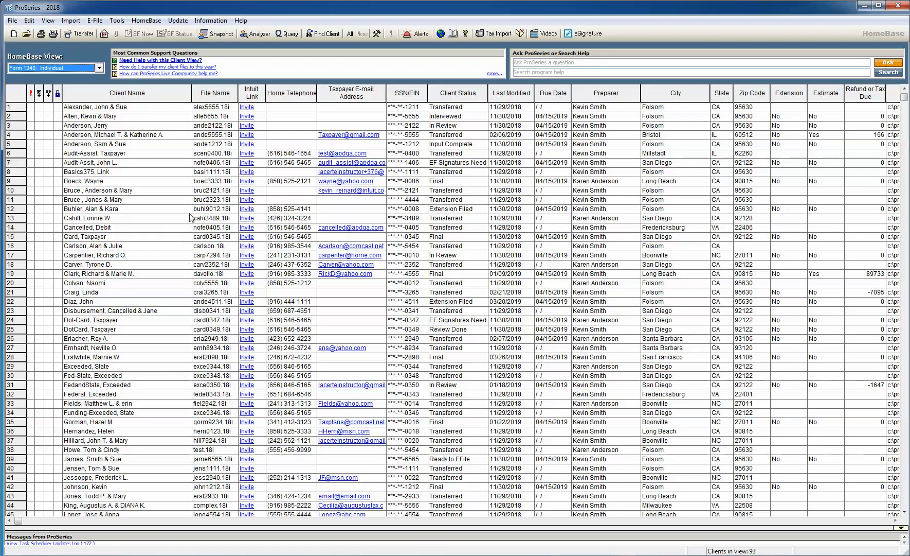
click(78, 20)
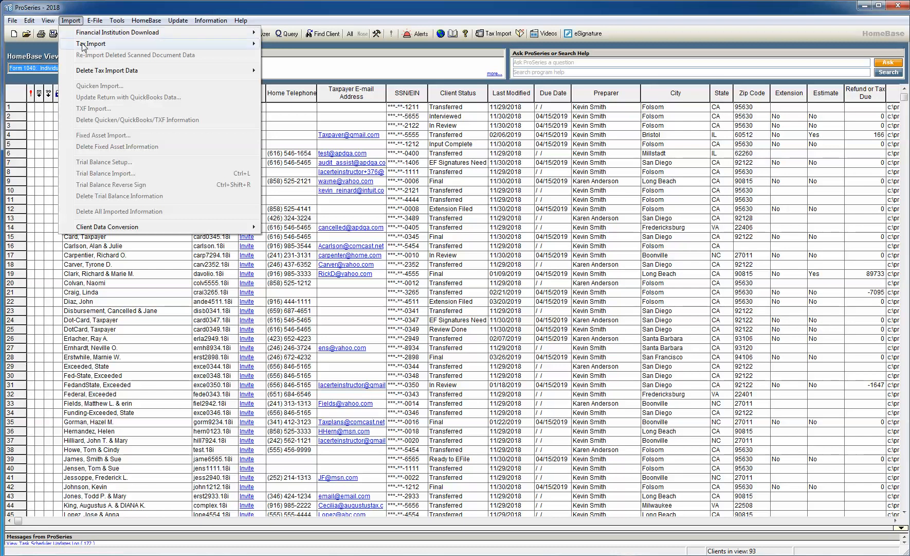
mouse_move(84, 46)
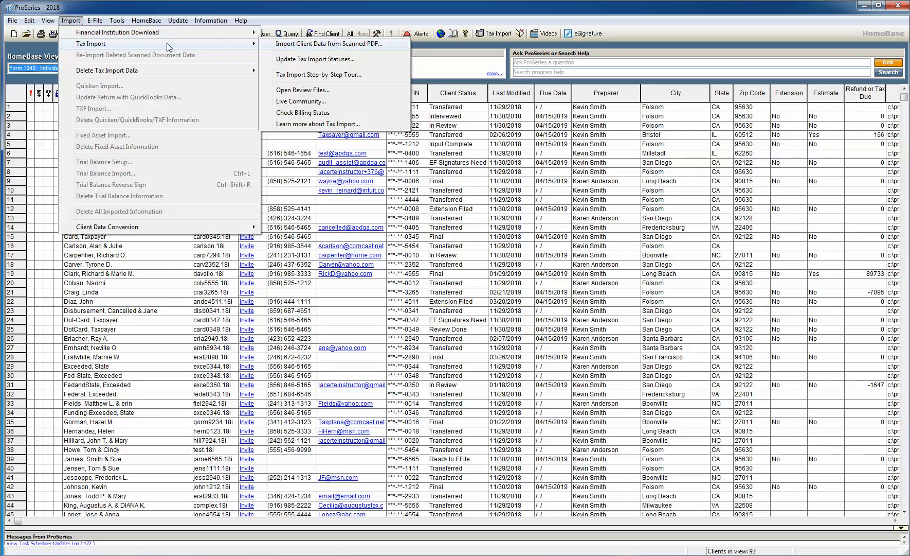
mouse_move(140, 37)
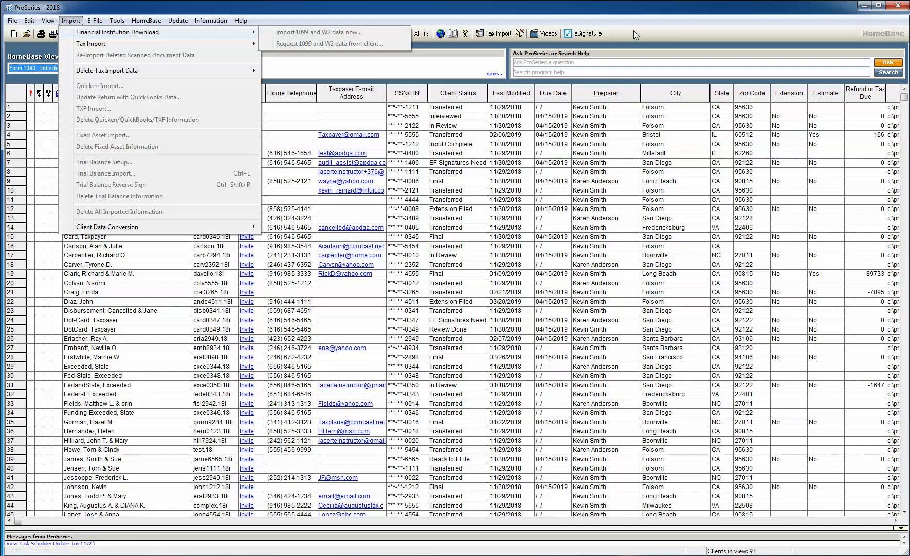
click(690, 20)
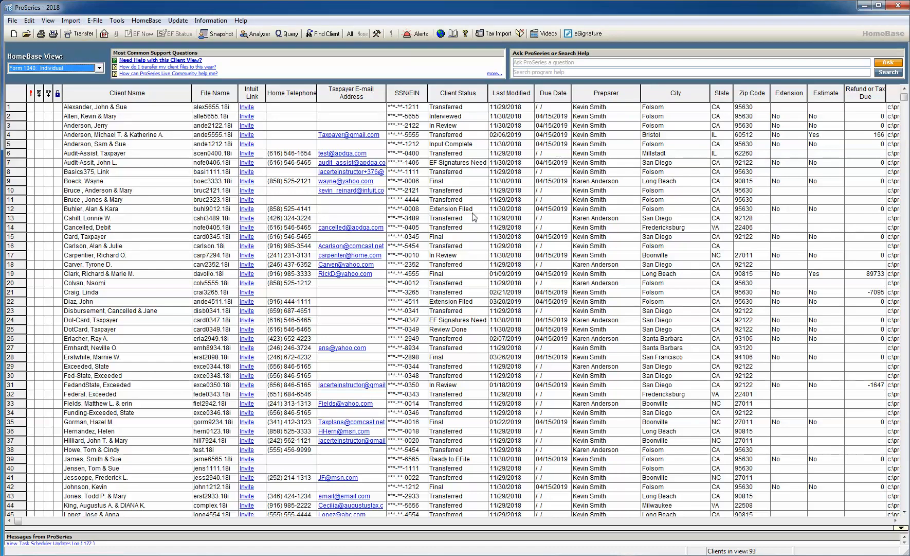